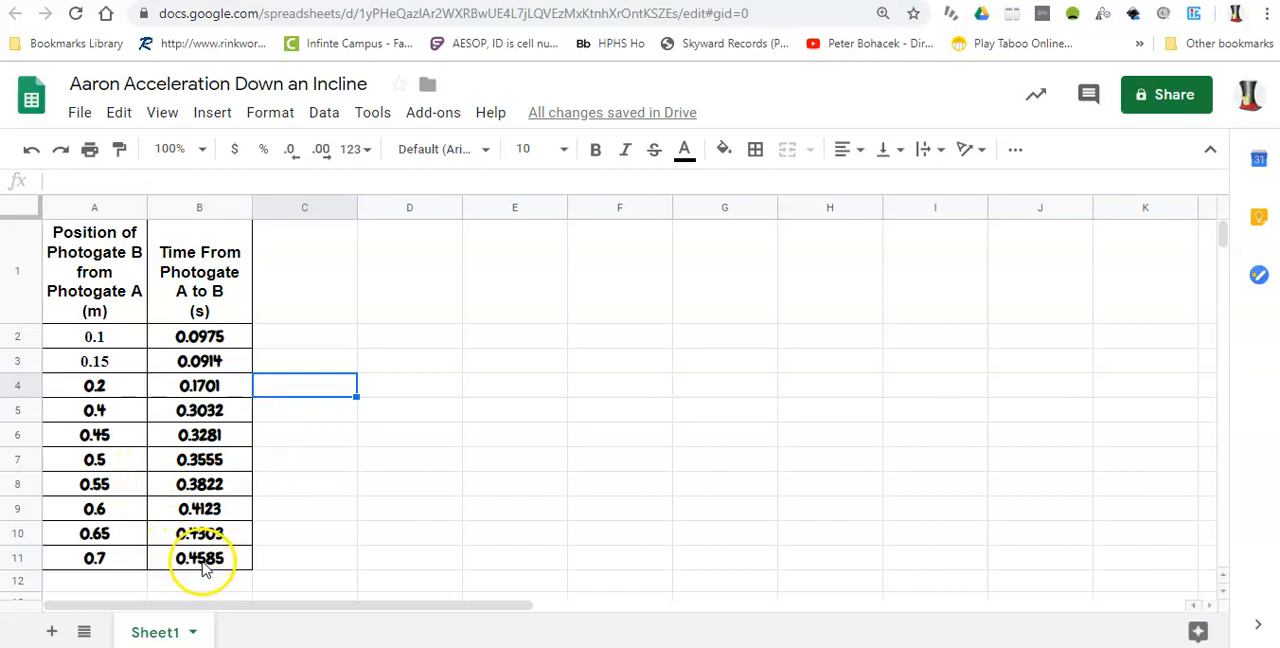
Insert a chart from the position and time data in A1:B11, including the header row
{"action": "left_click_drag", "start_coordinate": [224, 556], "coordinate": [95, 310]}
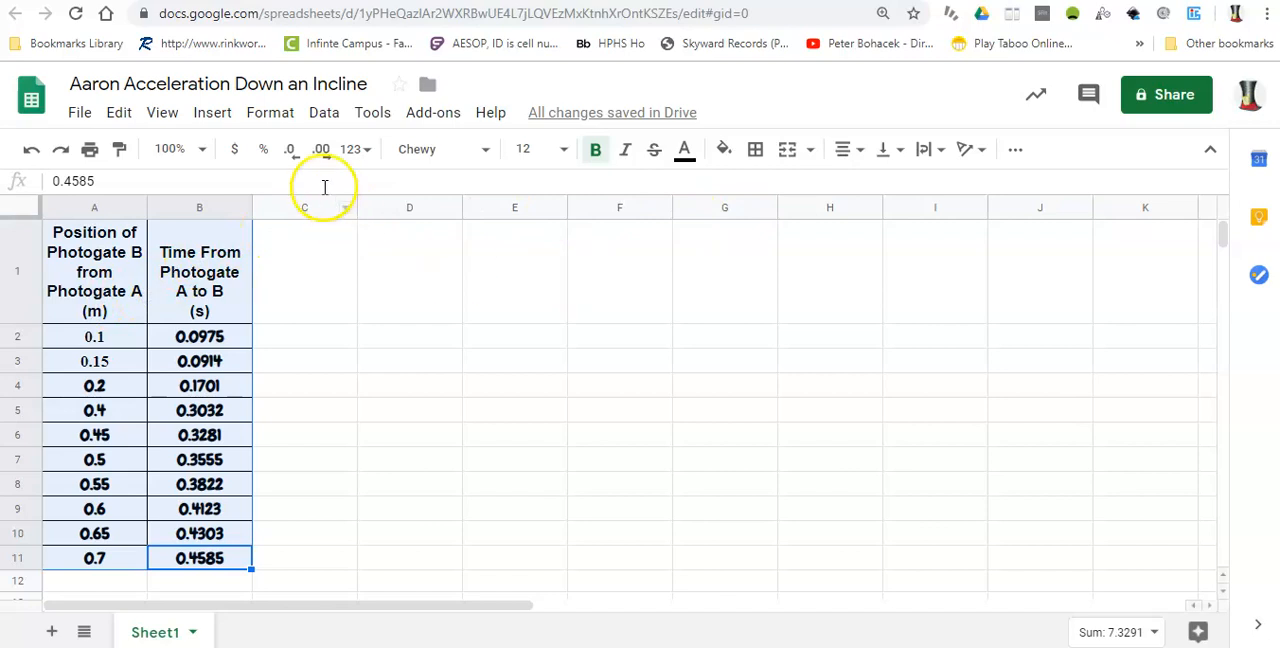
{"action": "left_click", "coordinate": [1015, 152]}
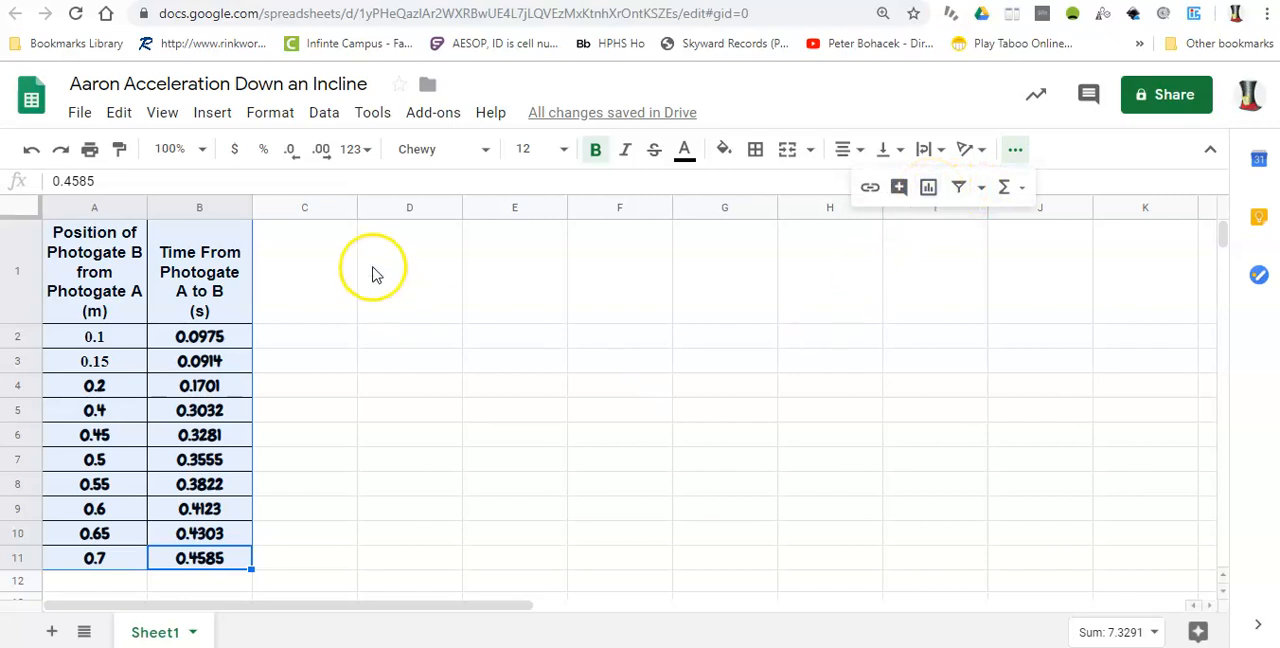
{"action": "left_click", "coordinate": [213, 118]}
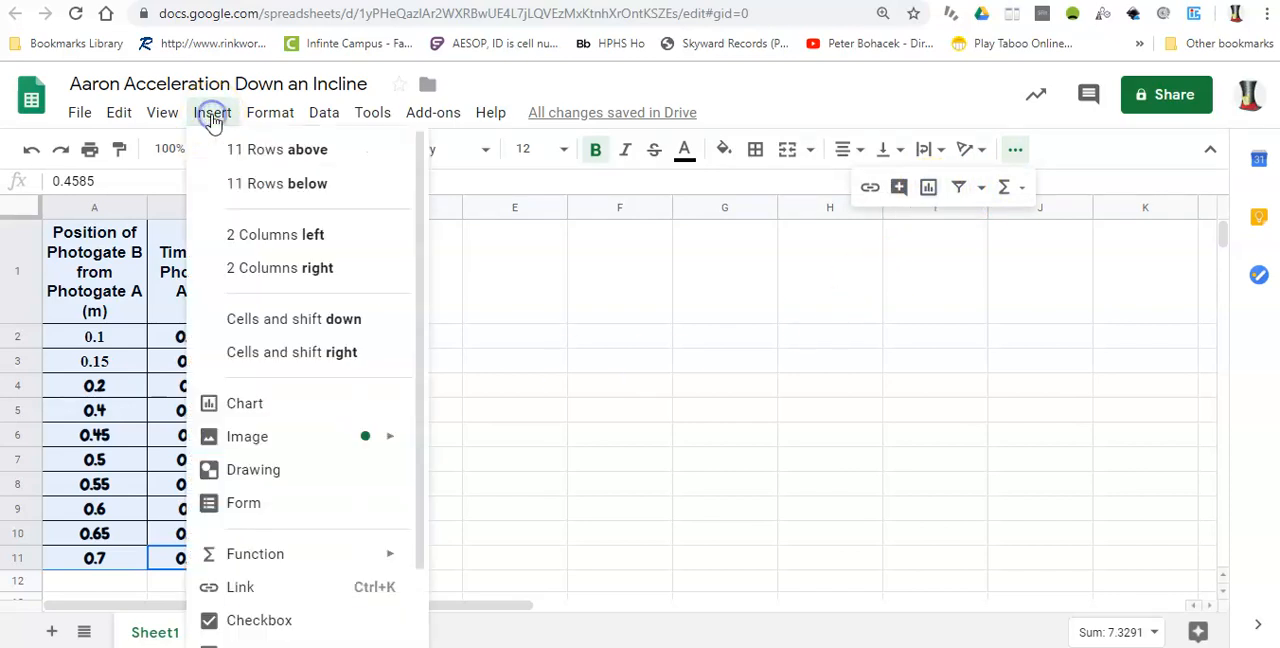
{"action": "left_click", "coordinate": [245, 403]}
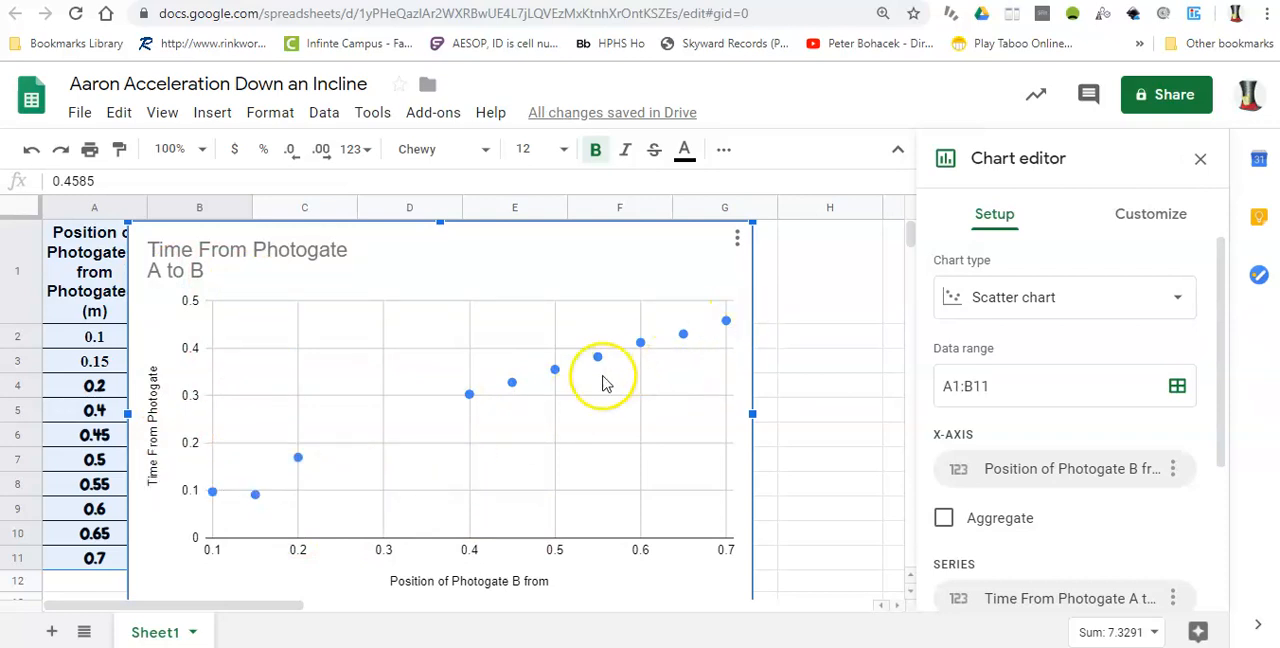
Try the histogram chart type, and return the chart to the scatter type
{"action": "left_click", "coordinate": [1180, 300]}
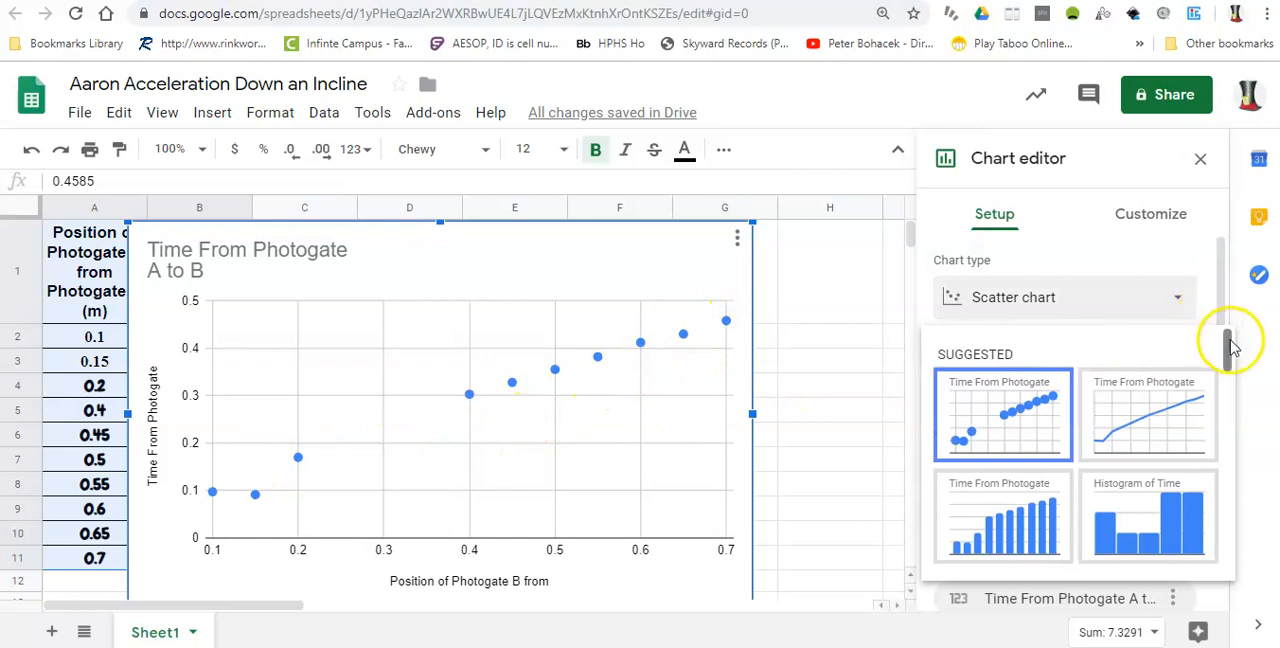
{"action": "left_click", "coordinate": [1157, 498]}
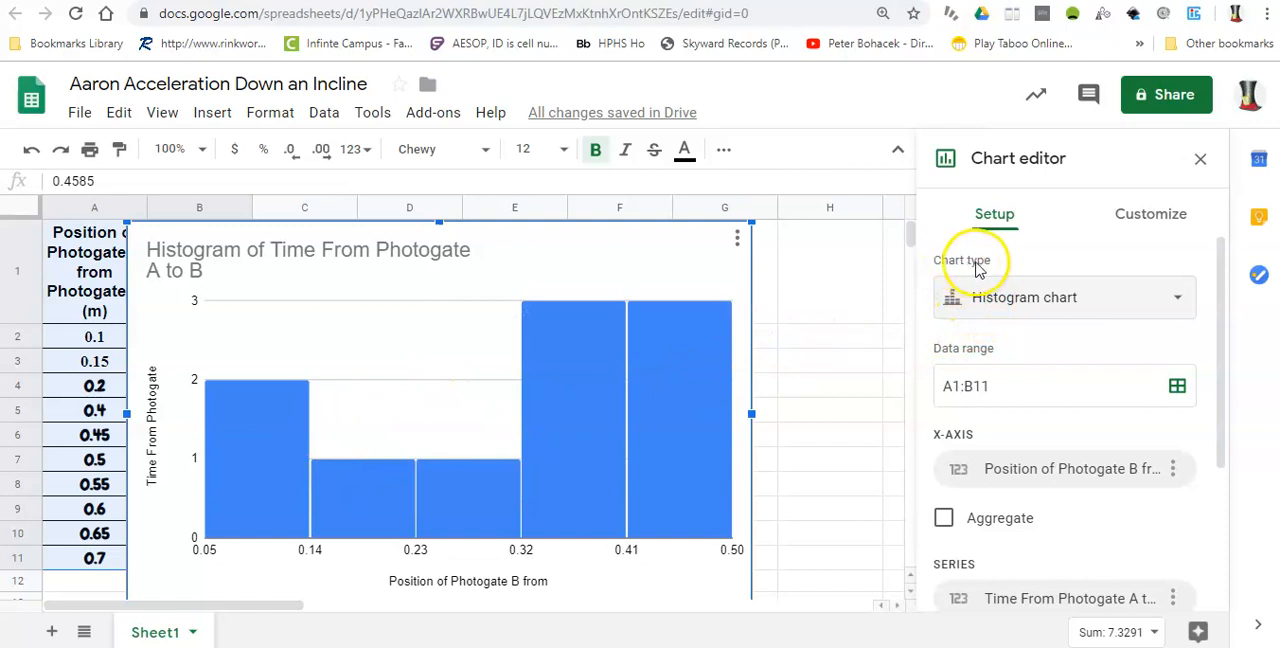
{"action": "left_click", "coordinate": [1176, 300]}
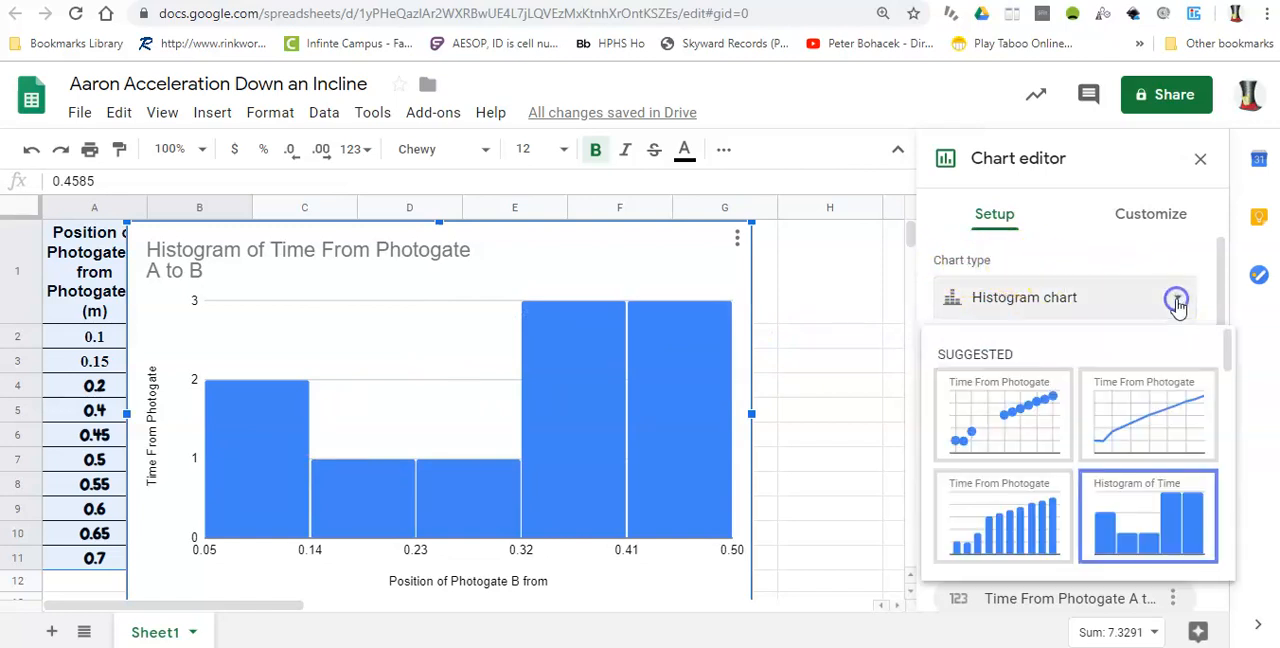
{"action": "left_click", "coordinate": [1228, 345]}
{"action": "left_click_drag", "start_coordinate": [1228, 345], "coordinate": [1212, 399]}
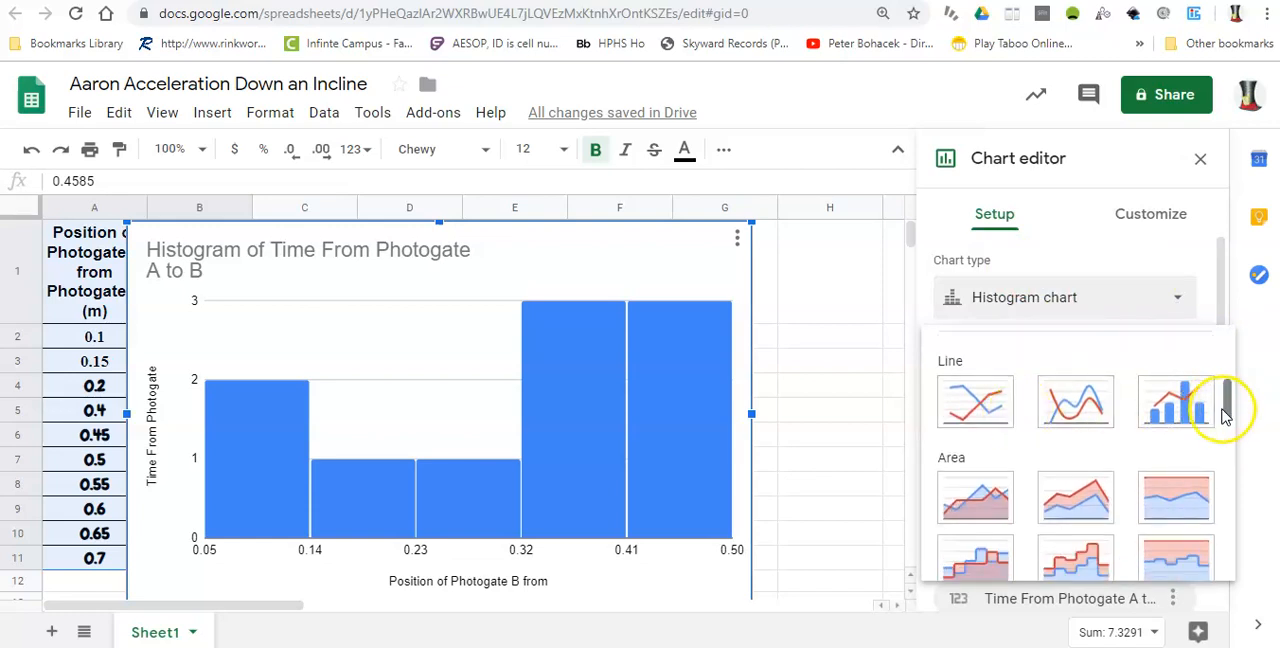
{"action": "left_click_drag", "start_coordinate": [1224, 414], "coordinate": [1185, 506]}
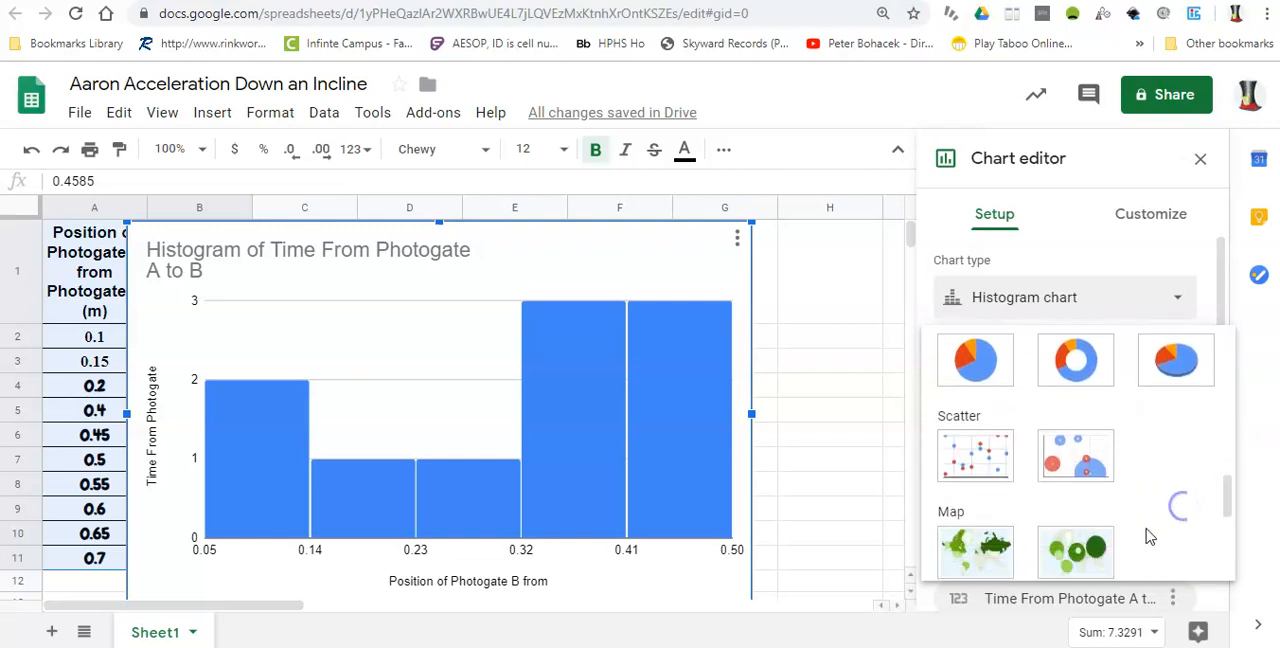
{"action": "left_click", "coordinate": [977, 455]}
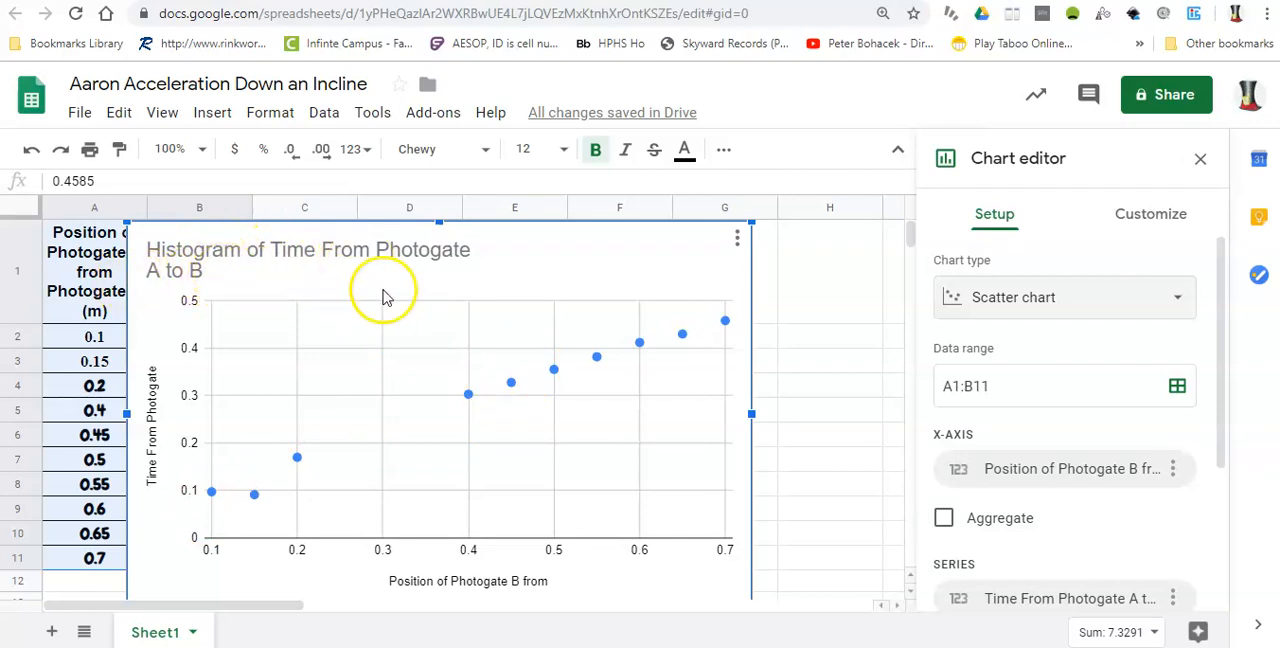
Replace the chart title with "Position of B vs. Time"
{"action": "mouse_move", "coordinate": [688, 340]}
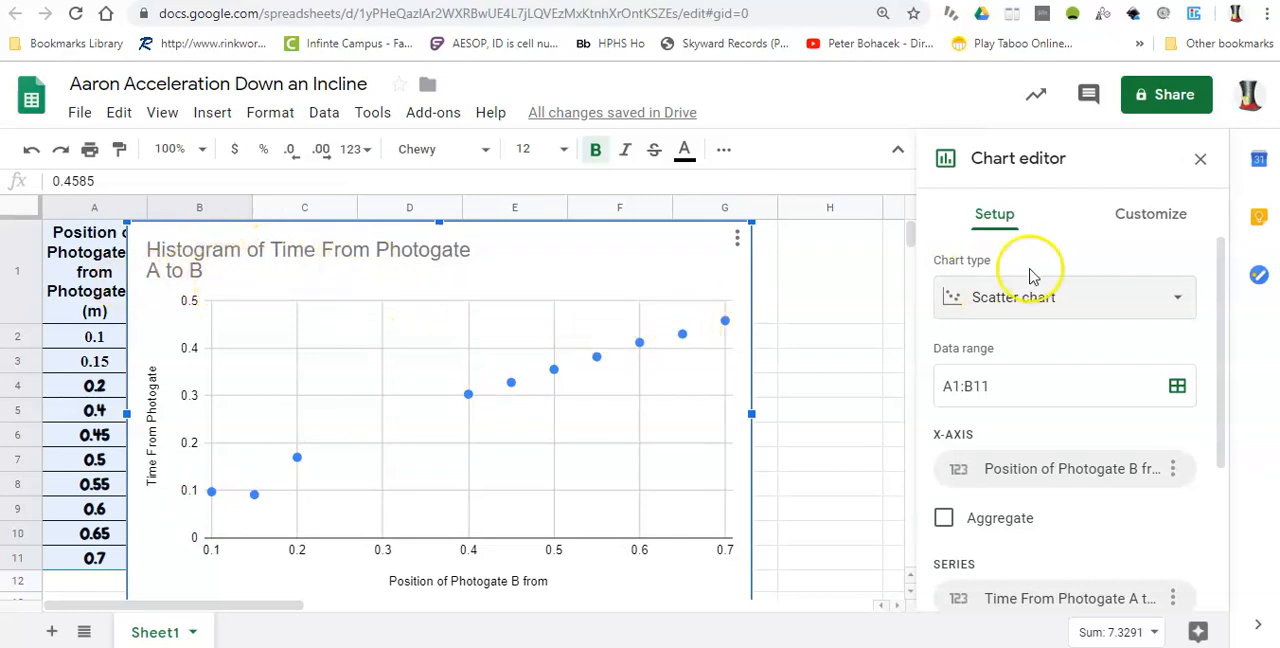
{"action": "left_click", "coordinate": [1136, 222]}
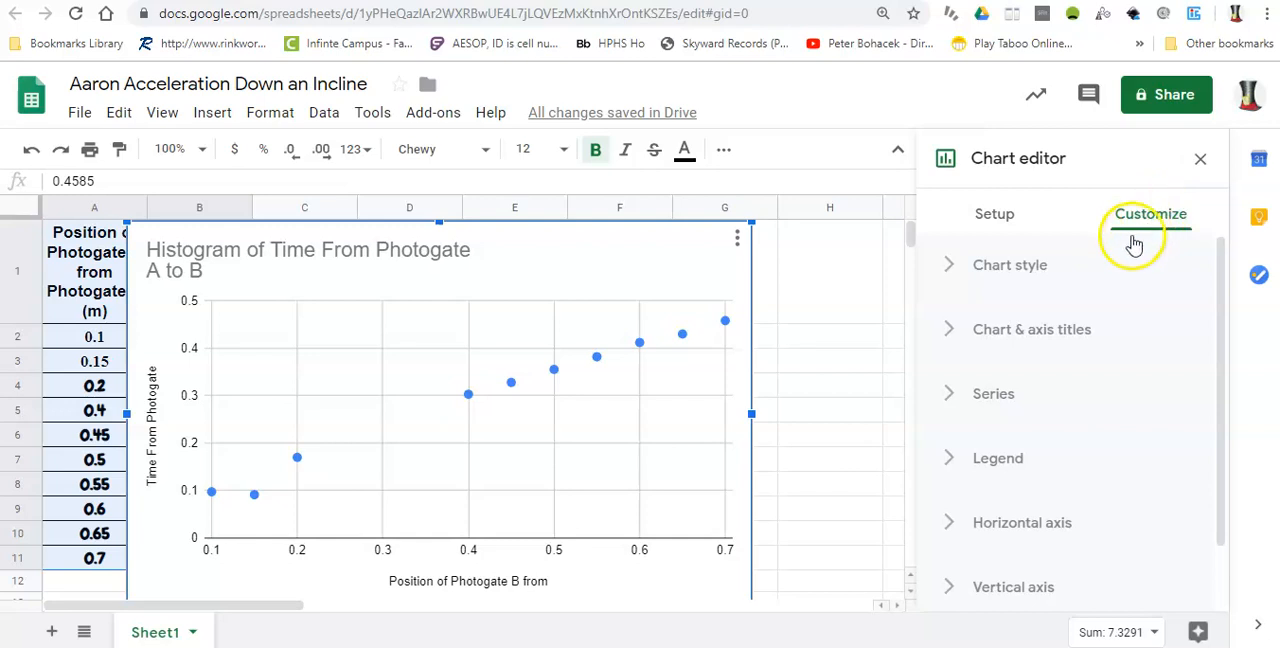
{"action": "left_click", "coordinate": [1008, 336]}
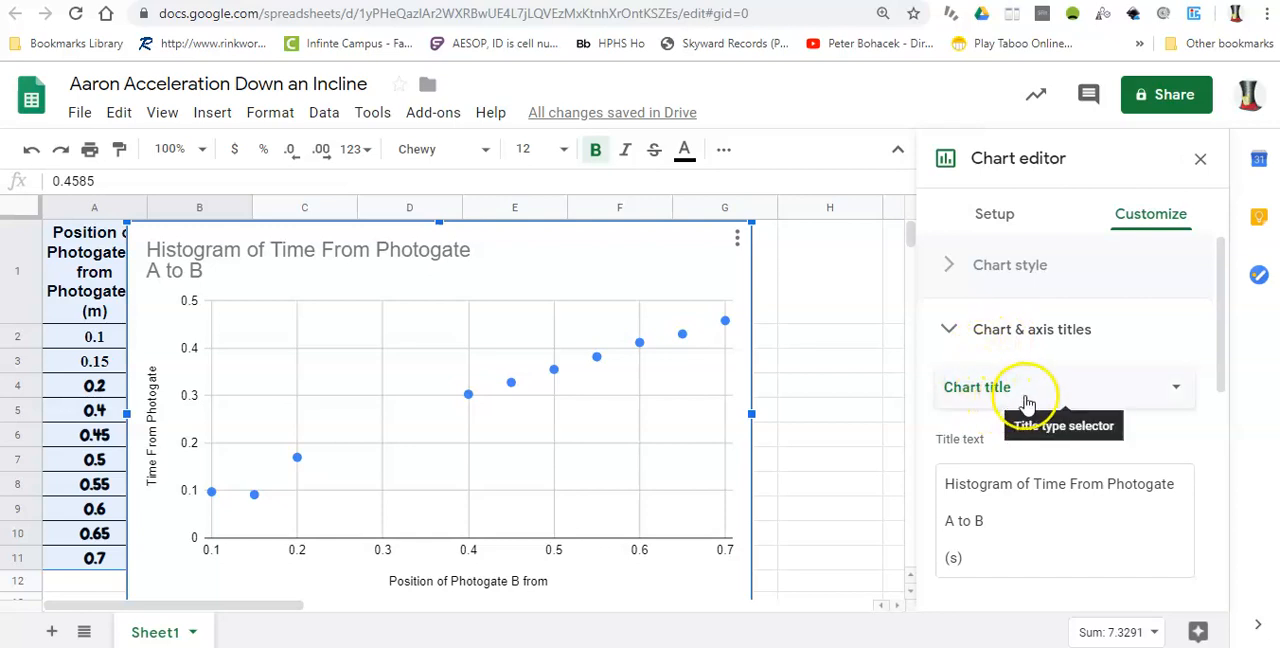
{"action": "left_click", "coordinate": [1176, 392]}
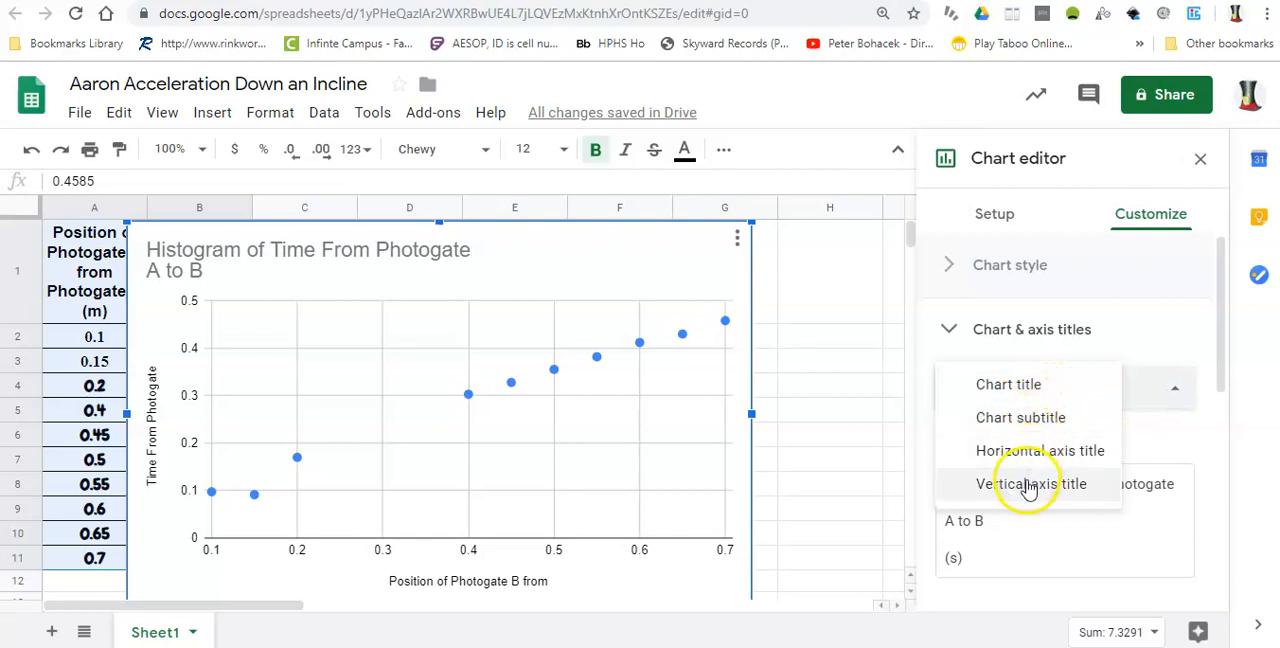
{"action": "left_click", "coordinate": [1007, 388]}
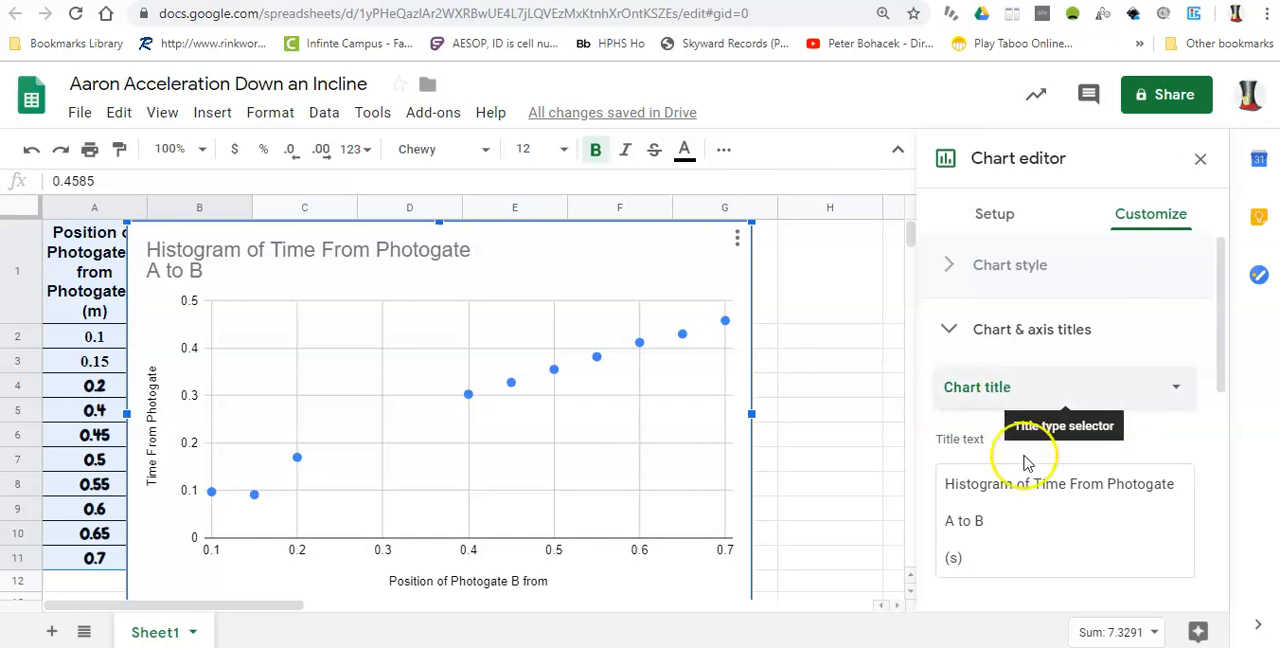
{"action": "left_click_drag", "start_coordinate": [963, 566], "coordinate": [930, 483]}
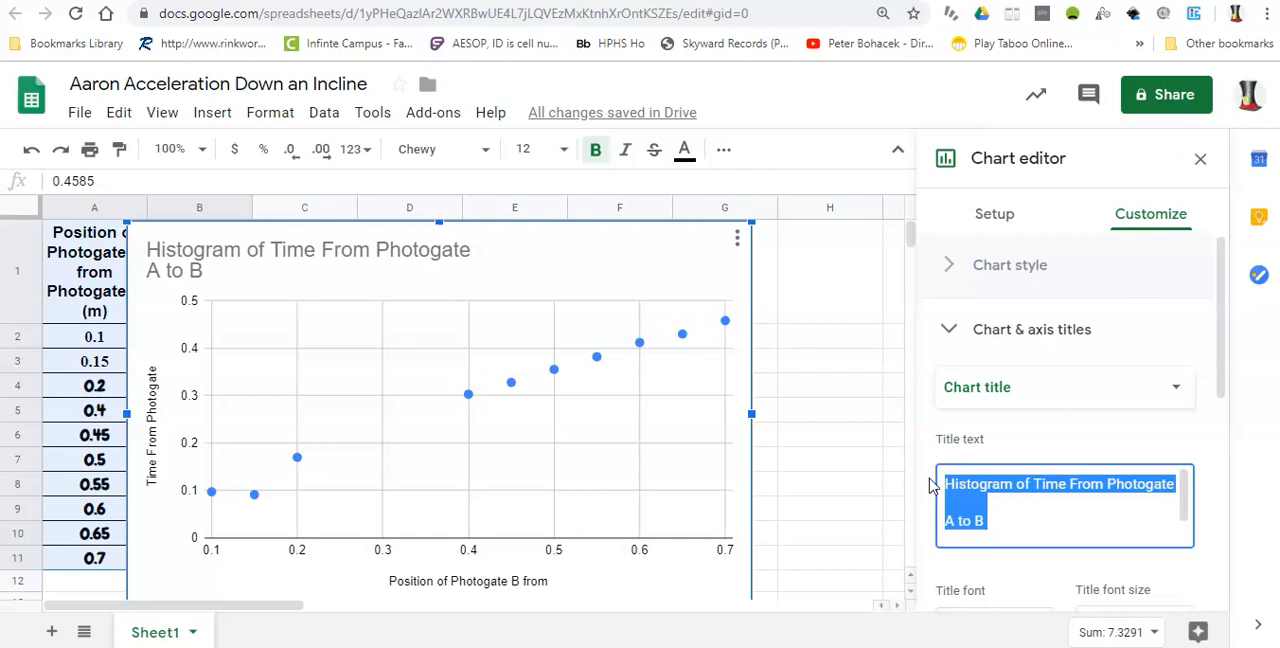
{"action": "type", "text": "Position of B vs. Time"}
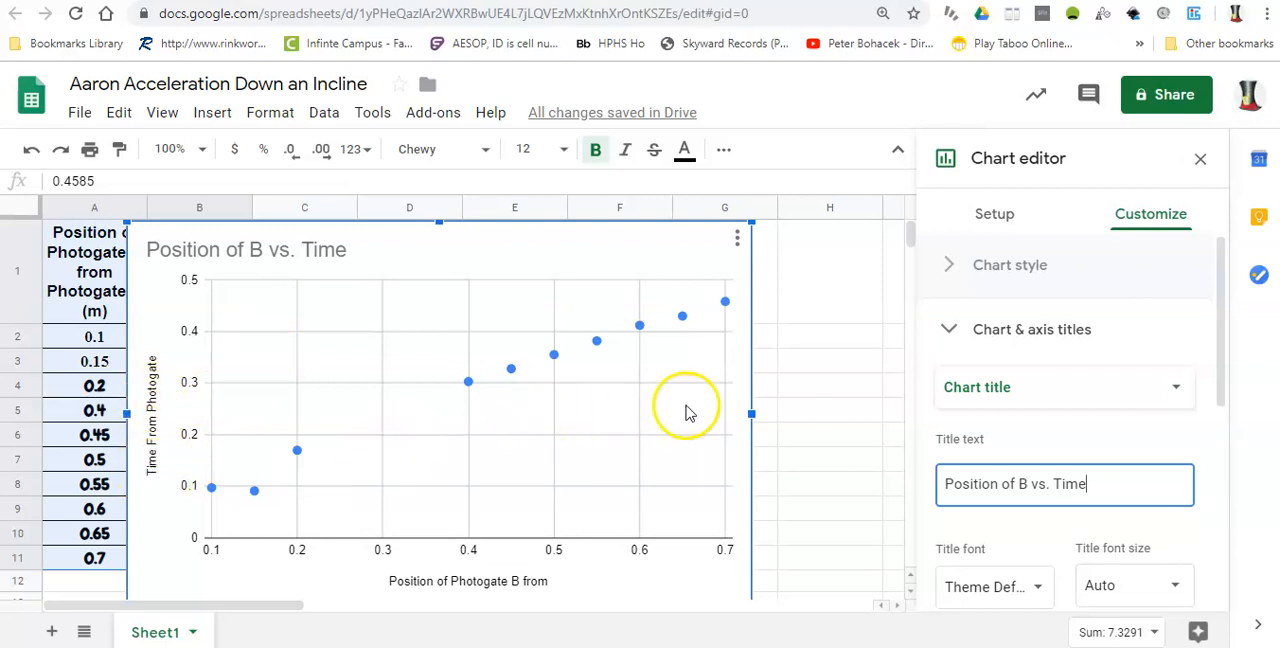
Correct the spacing of the vertical axis title so it reads "Time From Photogate A to B (s)"
{"action": "left_click", "coordinate": [1181, 391]}
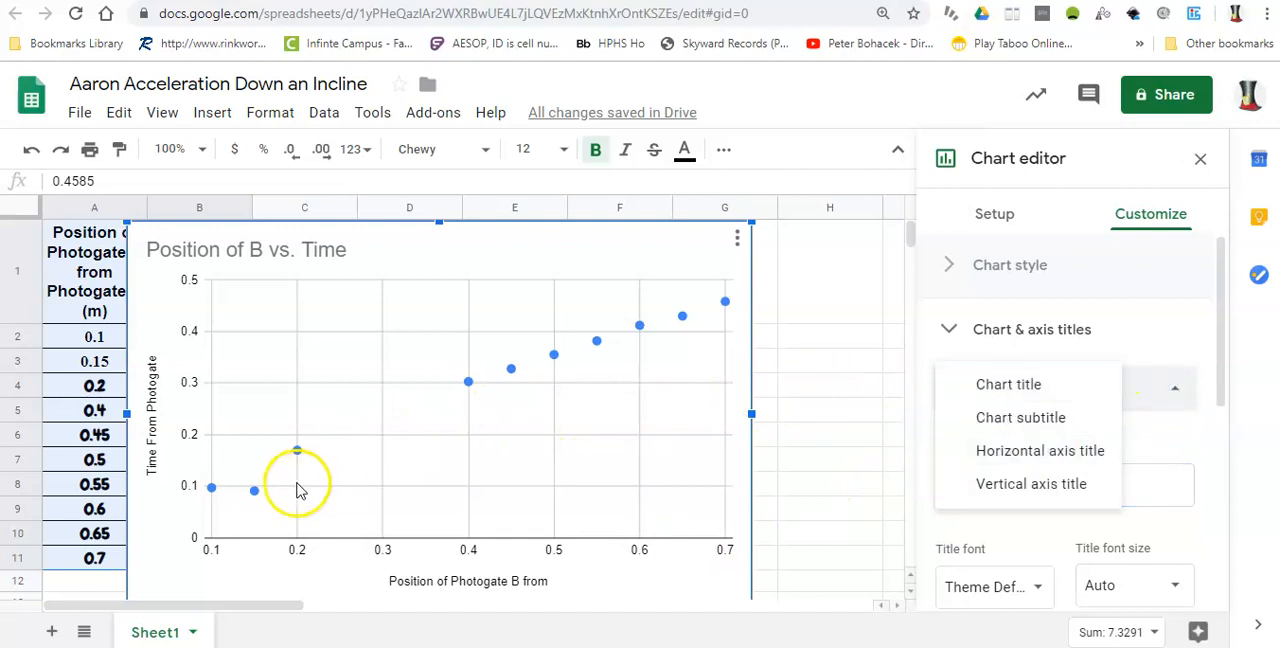
{"action": "left_click", "coordinate": [1000, 484]}
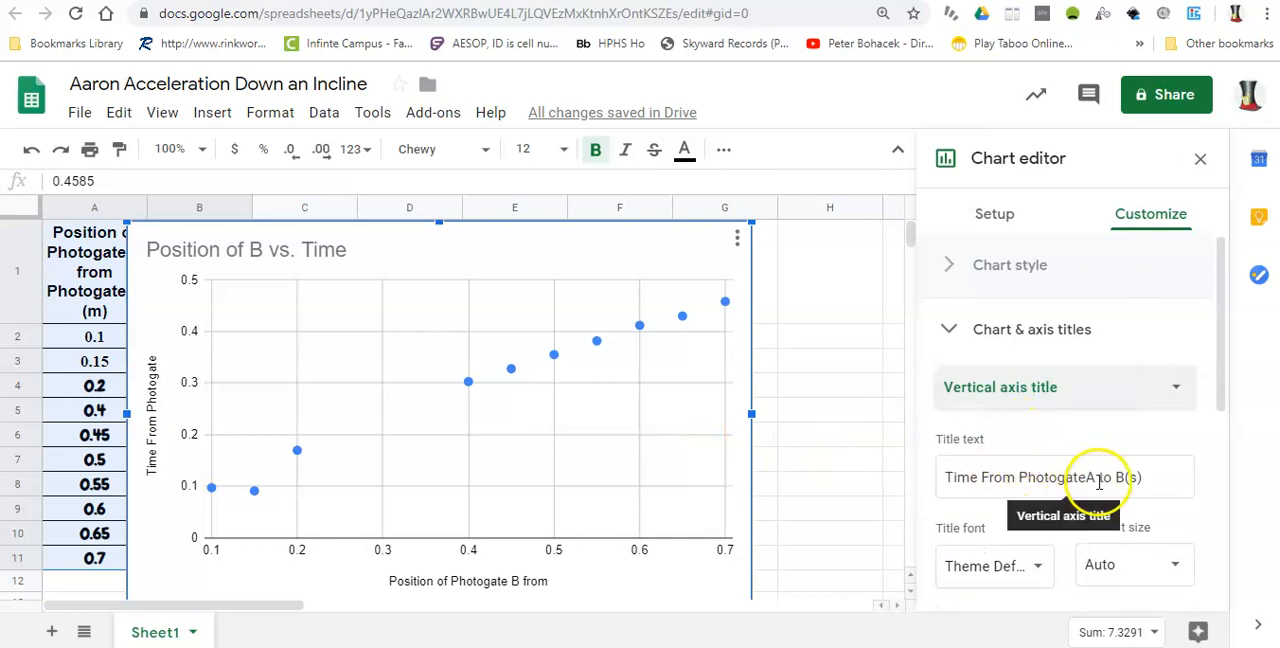
{"action": "left_click", "coordinate": [1149, 479]}
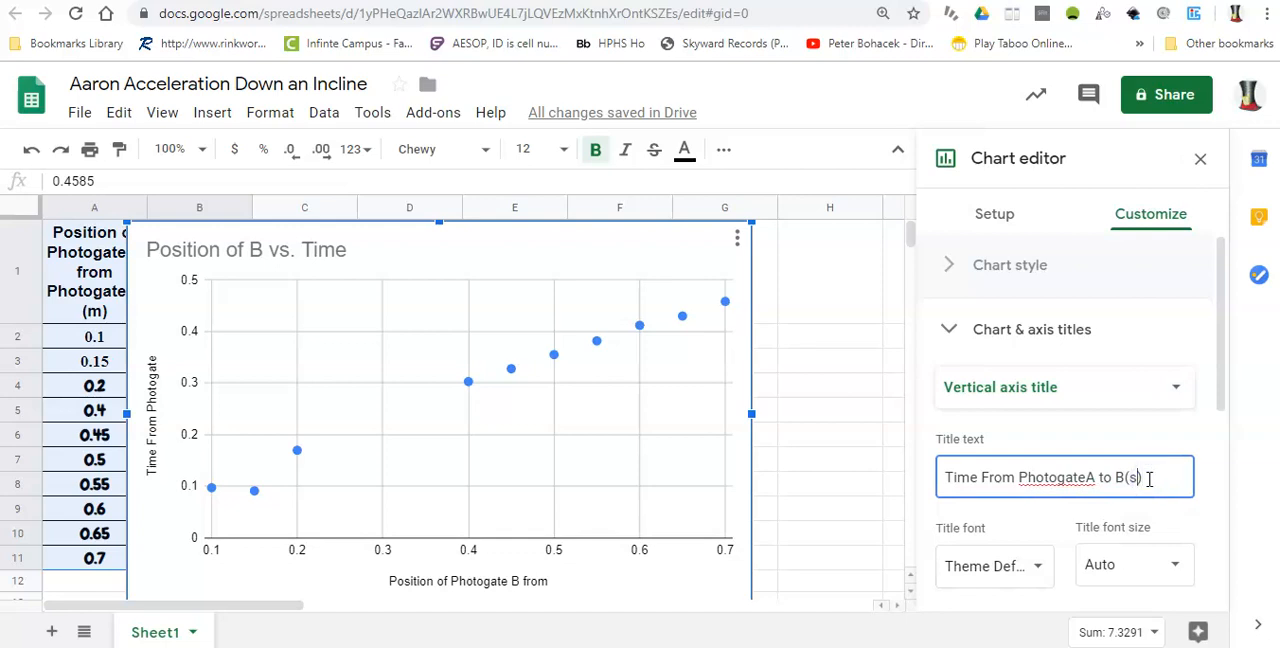
{"action": "left_click", "coordinate": [1090, 480]}
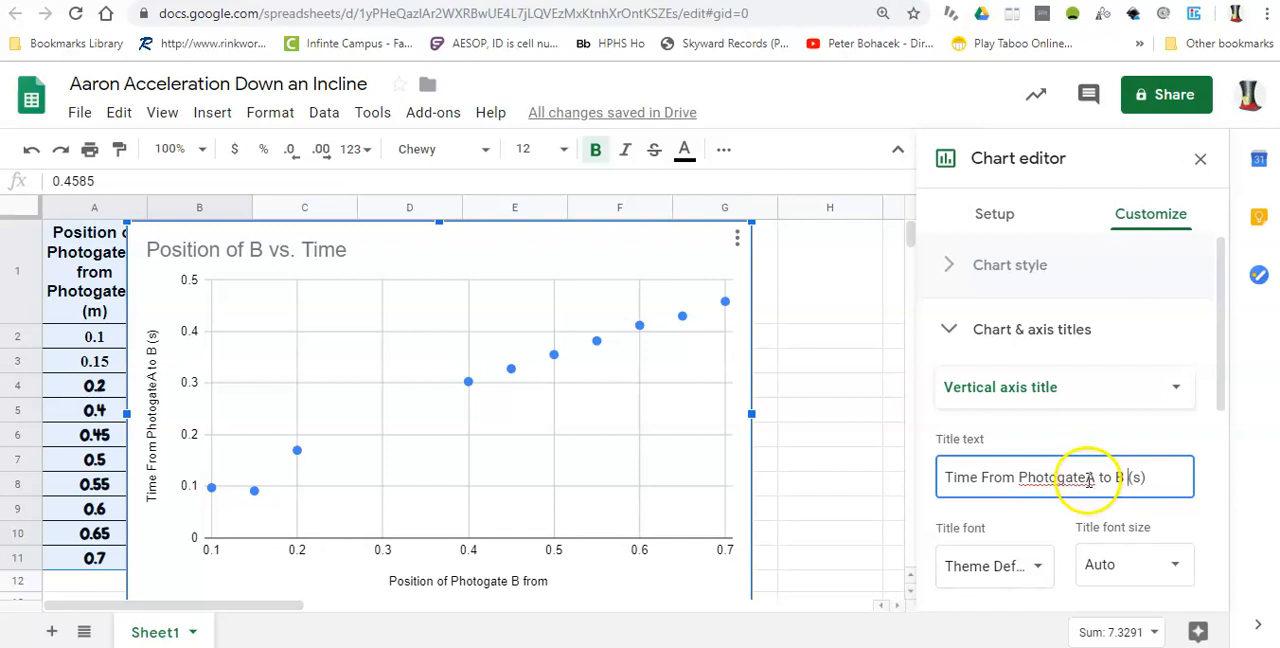
{"action": "left_click", "coordinate": [700, 446]}
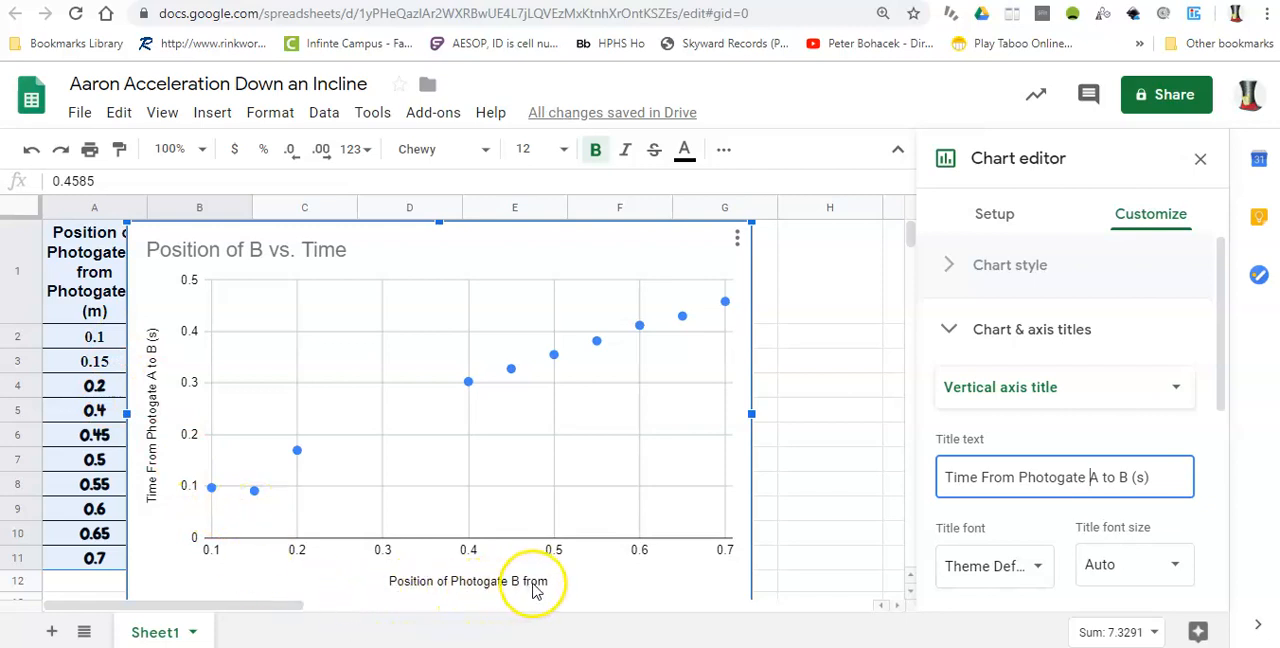
Correct the spacing of the horizontal axis title so it reads "Position of Photogate B from Photogate A (m)"
{"action": "left_click", "coordinate": [1180, 390]}
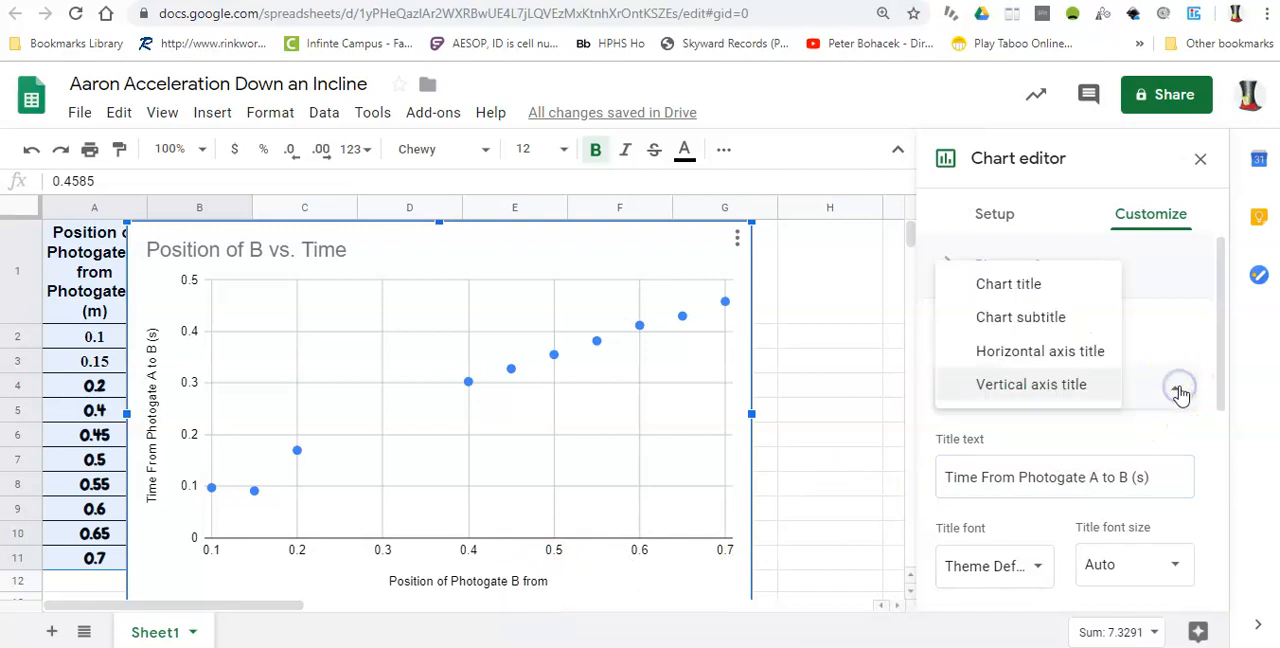
{"action": "left_click", "coordinate": [1063, 355]}
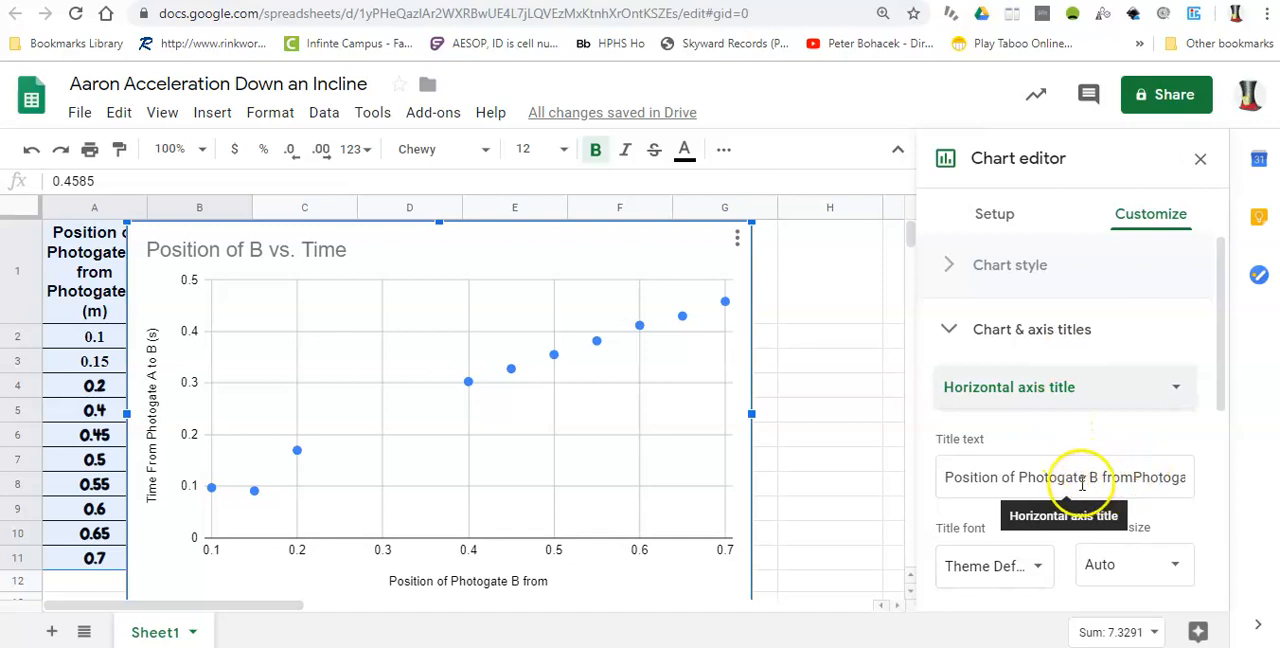
{"action": "left_click", "coordinate": [1133, 477]}
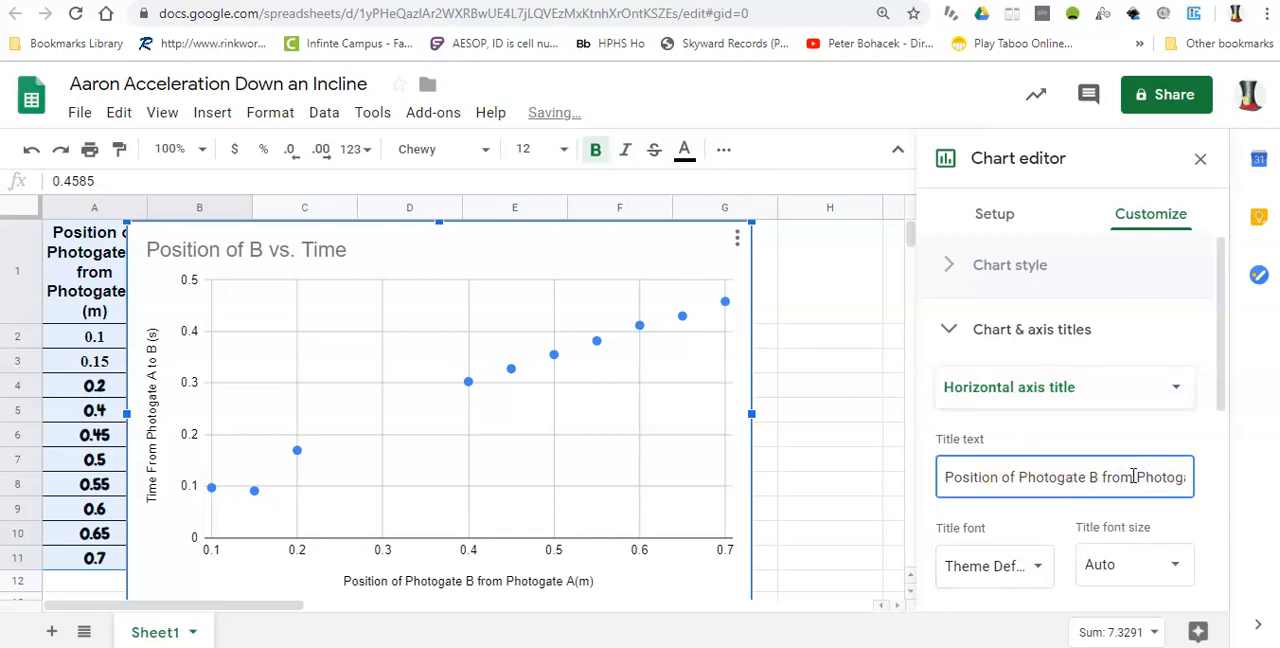
{"action": "key", "text": "Right"}
{"action": "key", "text": "Right"}
{"action": "key", "text": "Right"}
{"action": "key", "text": "Right"}
{"action": "key", "text": "Right"}
{"action": "key", "text": "Right"}
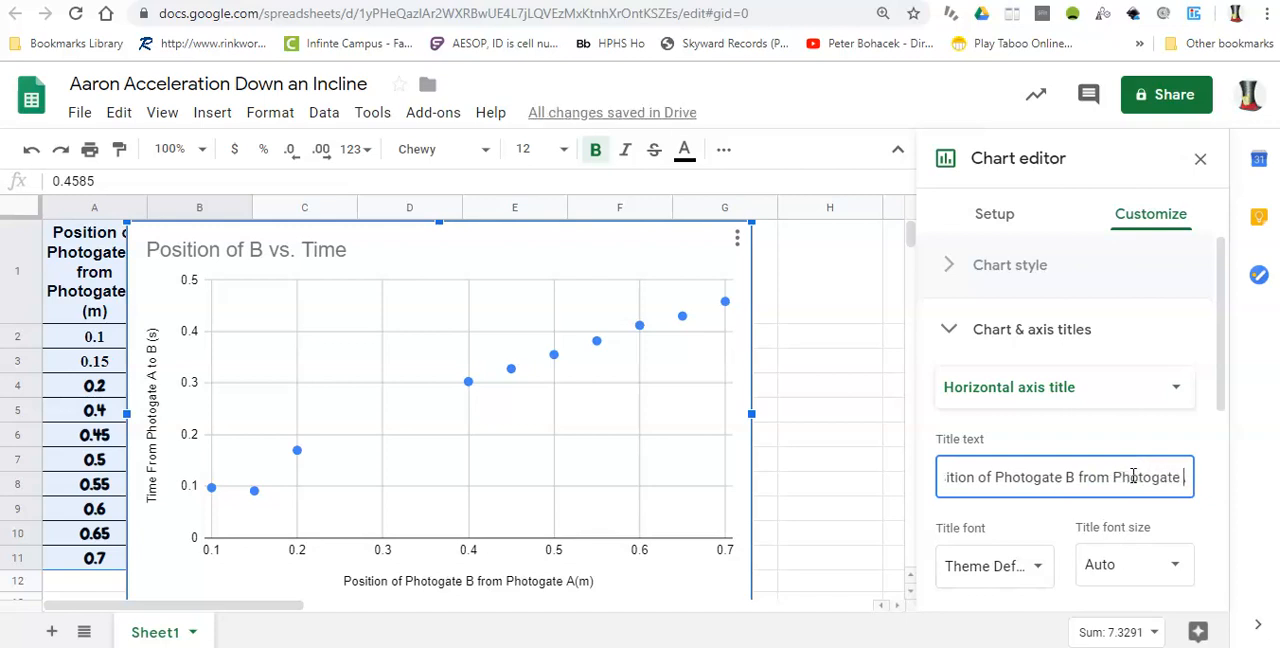
{"action": "key", "text": "Right"}
{"action": "key", "text": "Right"}
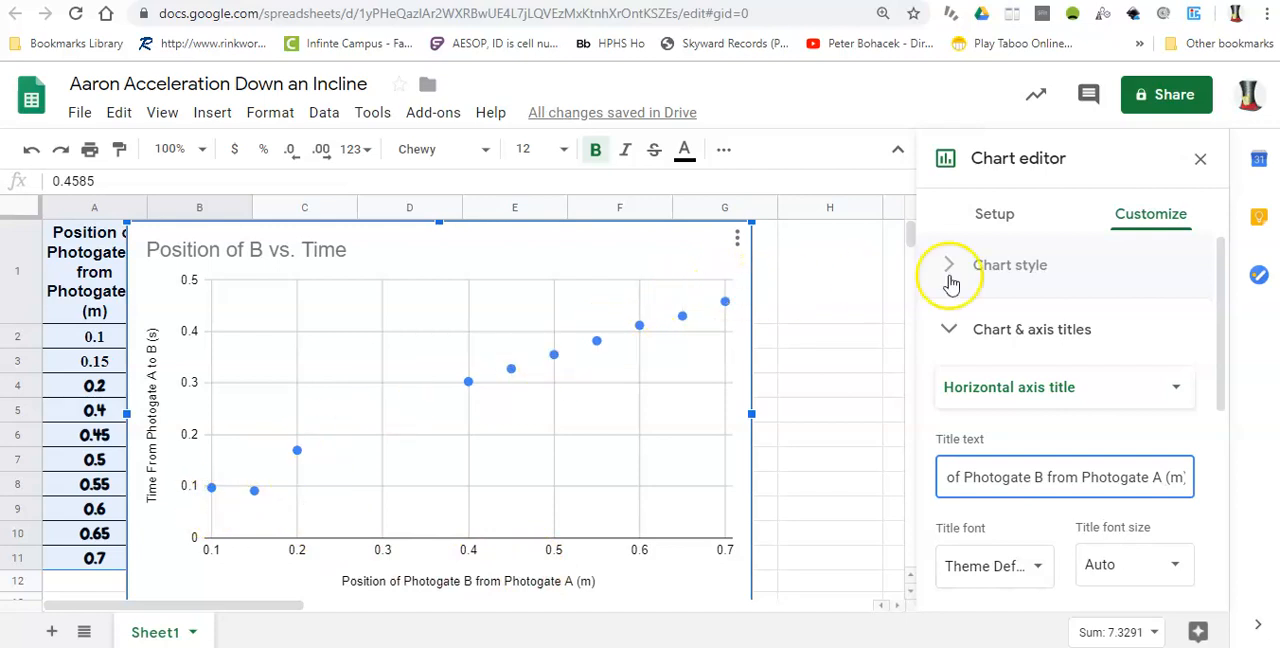
Add a linear trendline to the Time From Photogate A to B series
{"action": "left_click", "coordinate": [1003, 215]}
{"action": "left_click", "coordinate": [1136, 226]}
{"action": "left_click", "coordinate": [946, 331]}
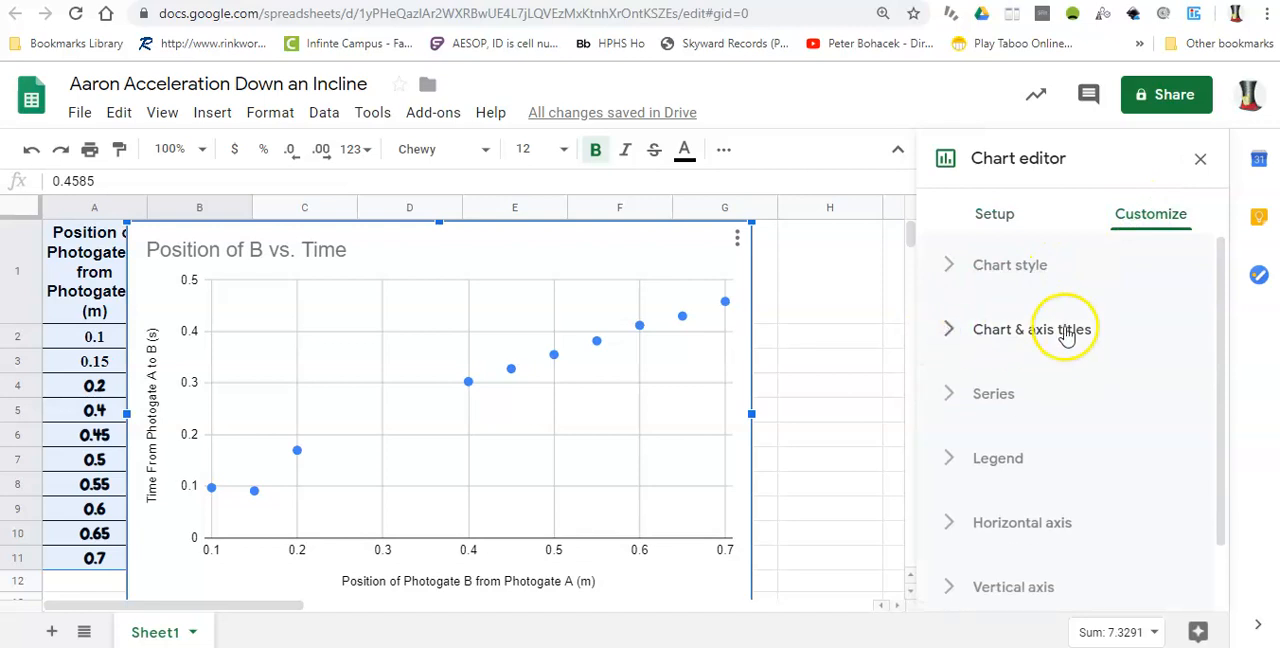
{"action": "left_click", "coordinate": [946, 400]}
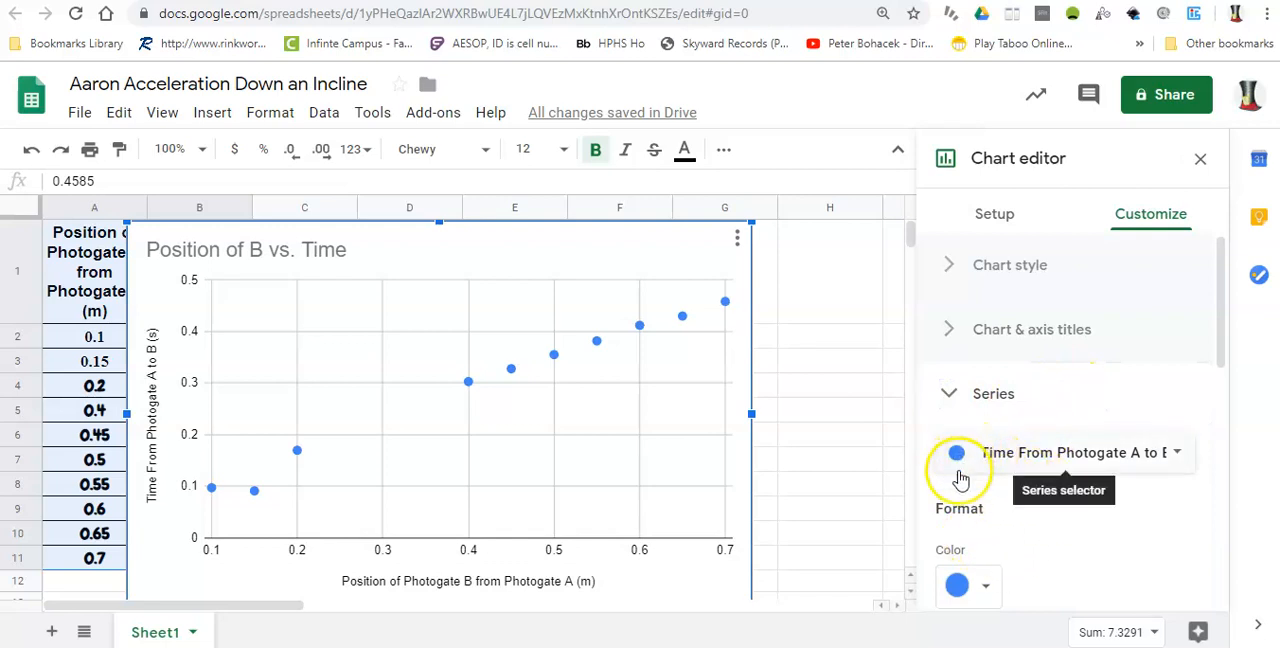
{"action": "left_click_drag", "start_coordinate": [1222, 355], "coordinate": [1210, 512]}
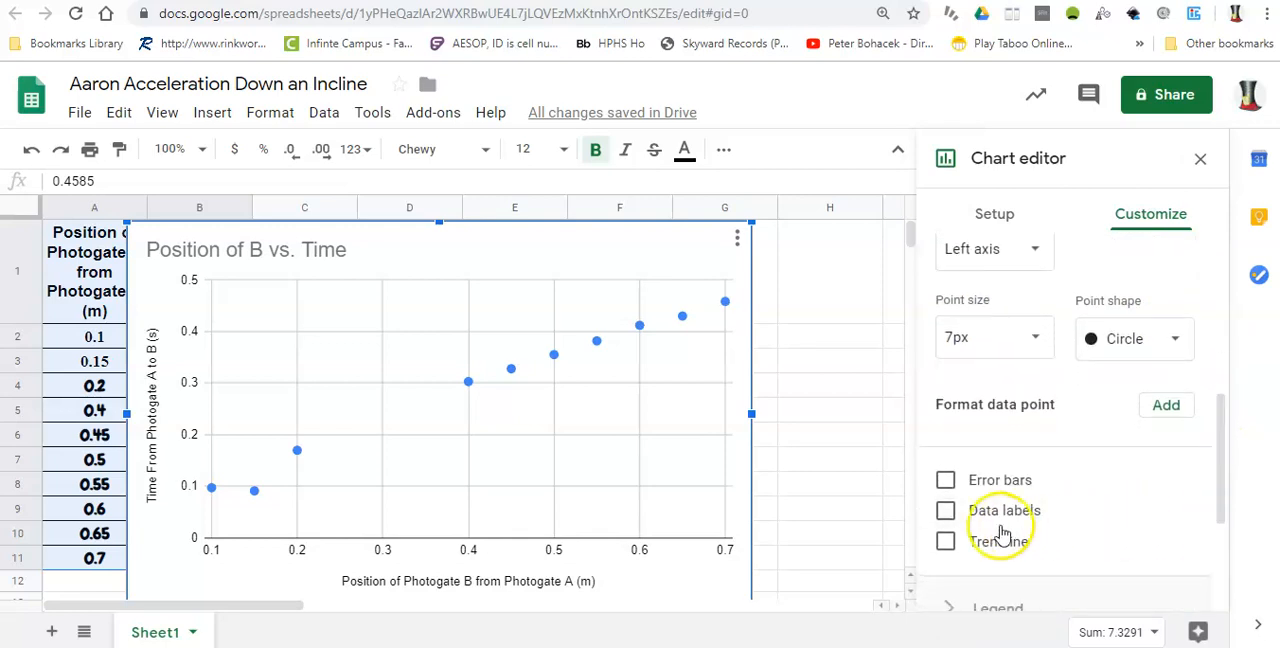
{"action": "left_click", "coordinate": [945, 541]}
{"action": "left_click_drag", "start_coordinate": [1222, 450], "coordinate": [1218, 492]}
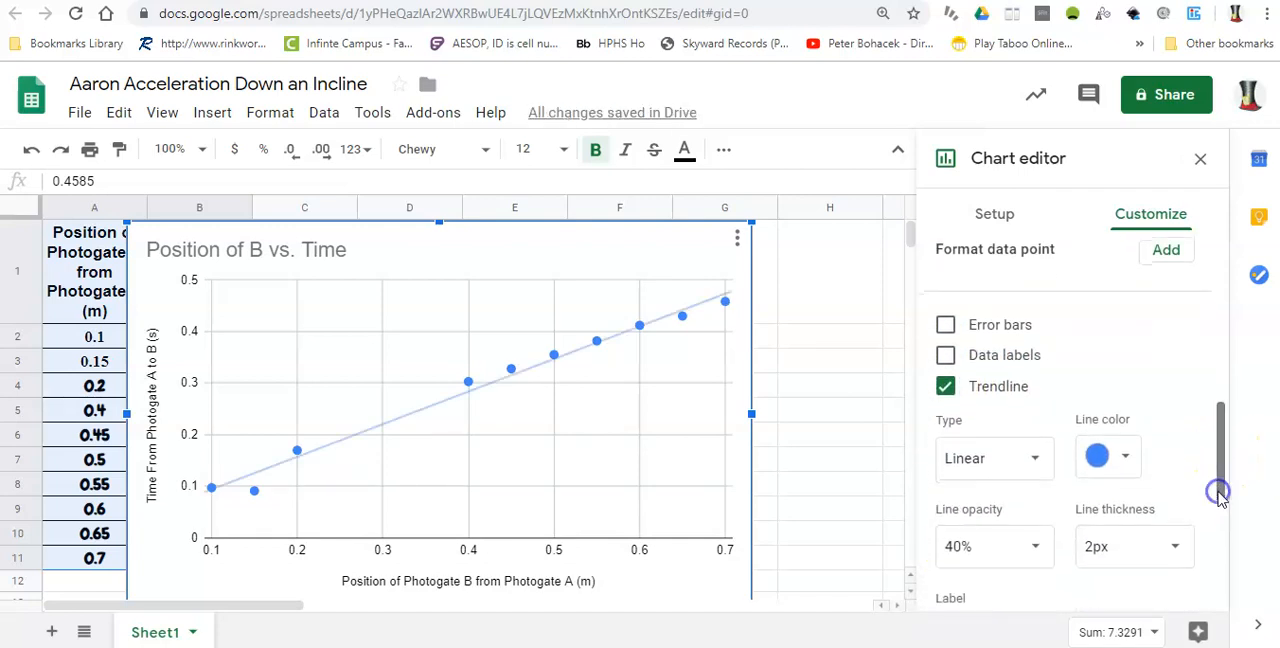
{"action": "left_click", "coordinate": [1036, 462]}
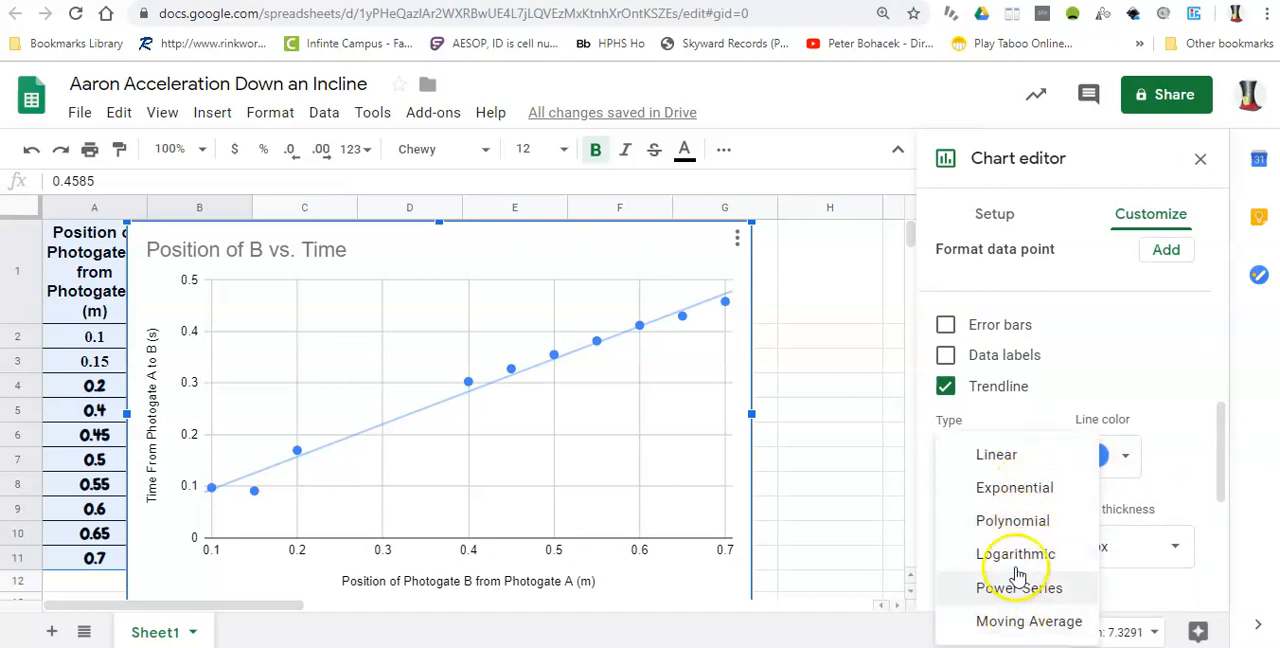
{"action": "left_click", "coordinate": [998, 460]}
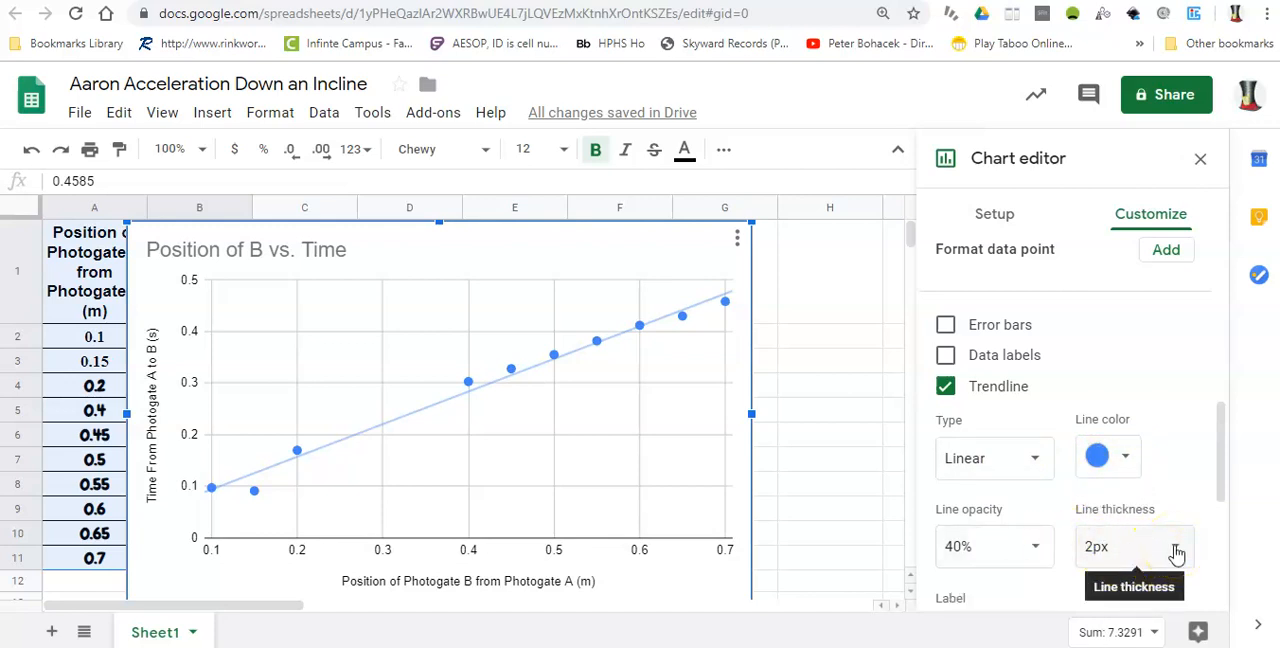
Set the trendline's line thickness to 4px
{"action": "left_click_drag", "start_coordinate": [1222, 497], "coordinate": [1220, 519]}
{"action": "left_click", "coordinate": [1181, 465]}
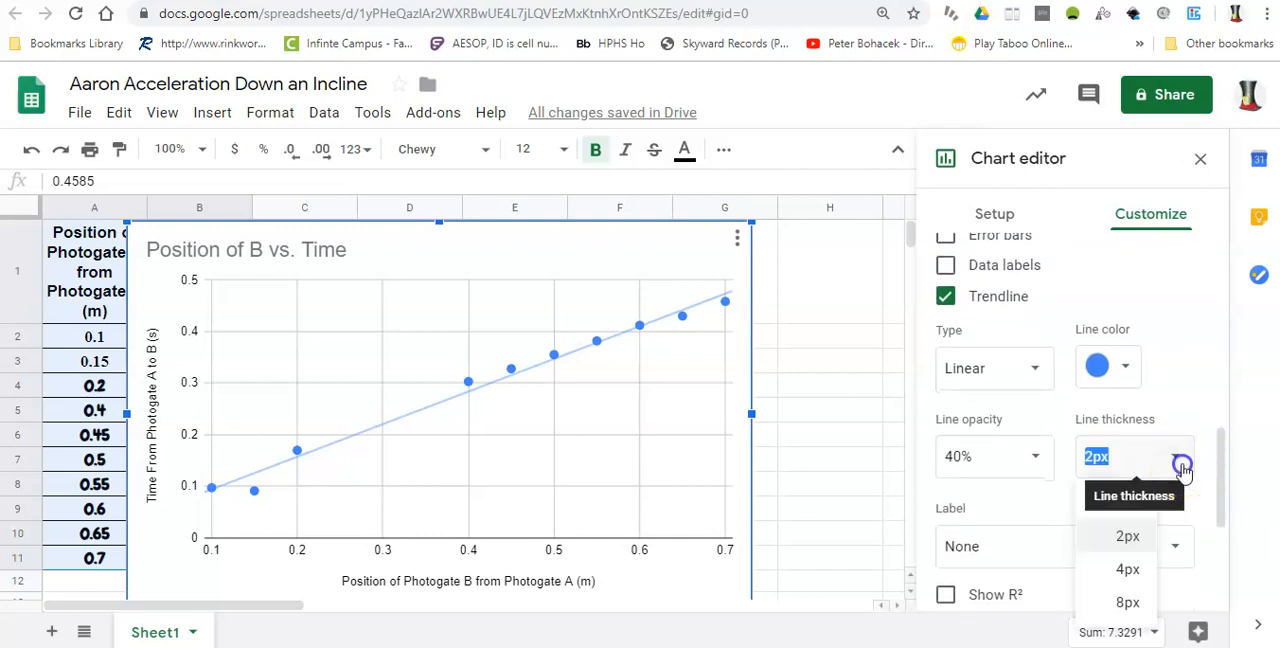
{"action": "left_click", "coordinate": [1128, 570]}
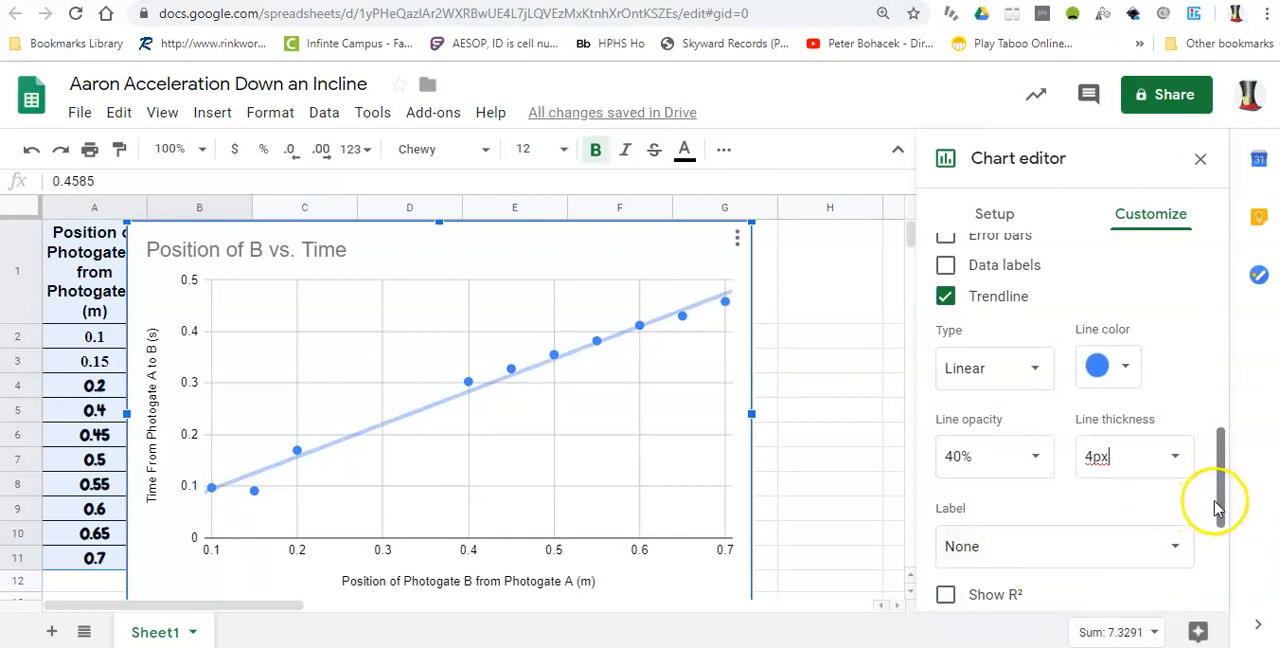
Try labelling the trendline with its equation, and set the trendline label back to None
{"action": "mouse_move", "coordinate": [1222, 514]}
{"action": "left_mouse_down"}
{"action": "mouse_move", "coordinate": [1220, 542]}
{"action": "mouse_move", "coordinate": [1216, 511]}
{"action": "left_mouse_up"}
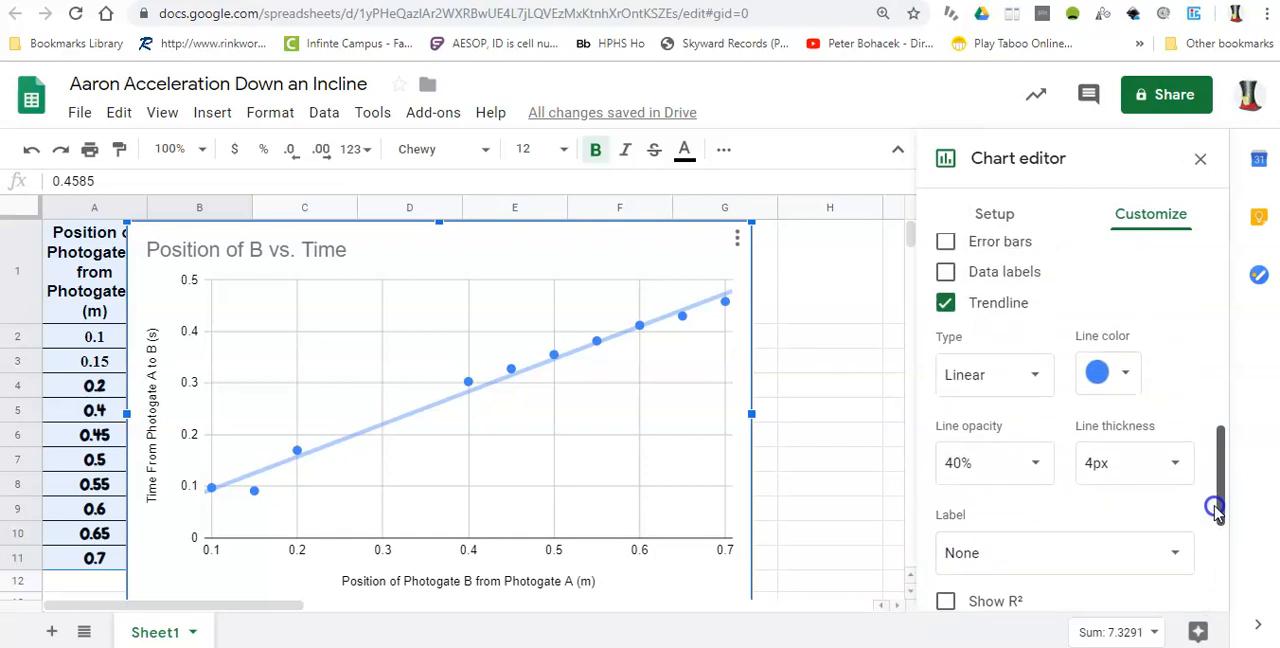
{"action": "left_click", "coordinate": [1168, 562]}
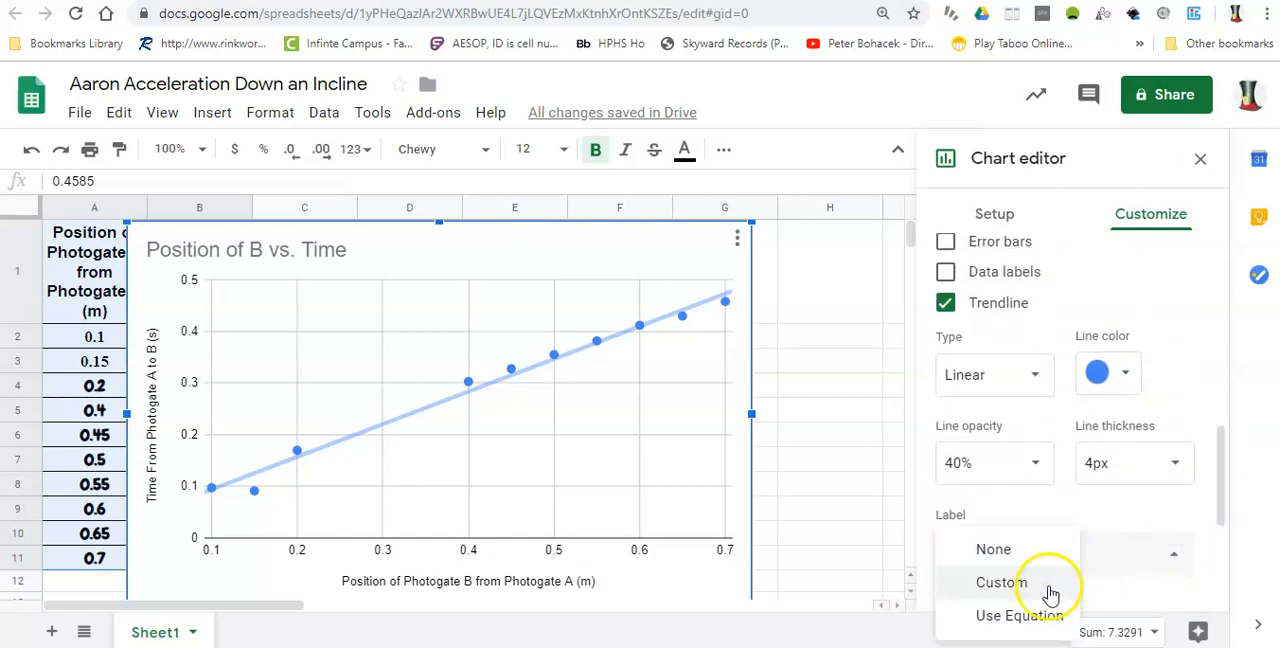
{"action": "left_click", "coordinate": [1020, 617]}
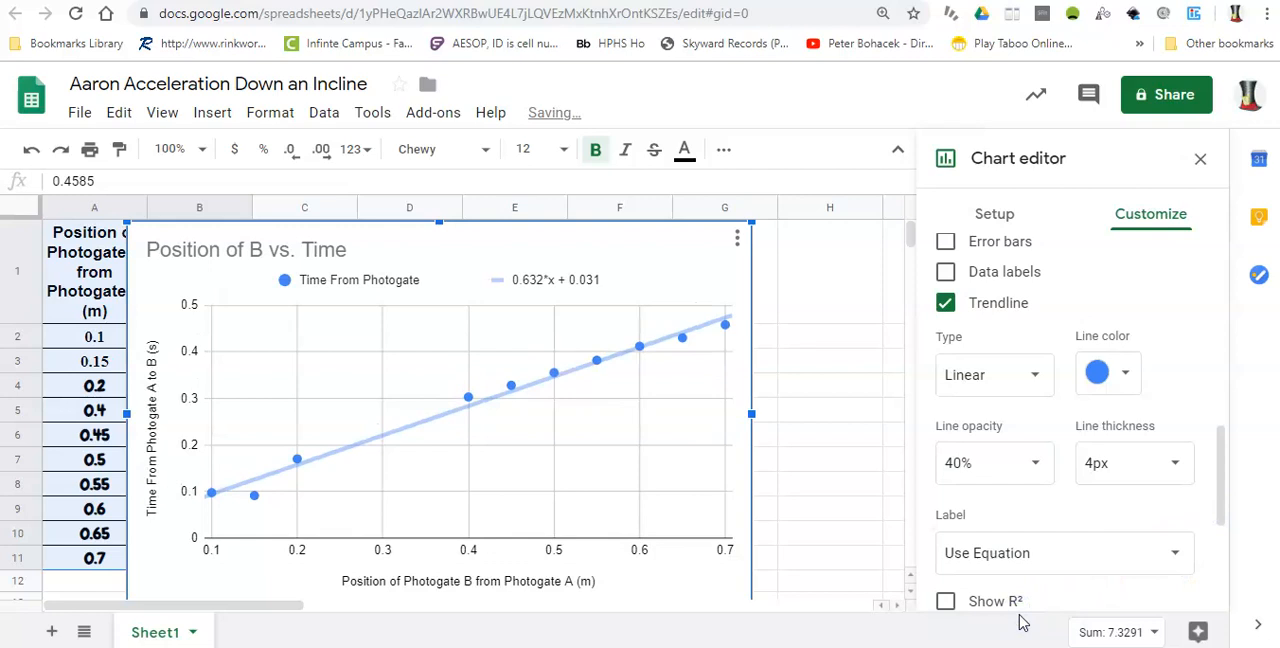
{"action": "left_click", "coordinate": [1172, 556]}
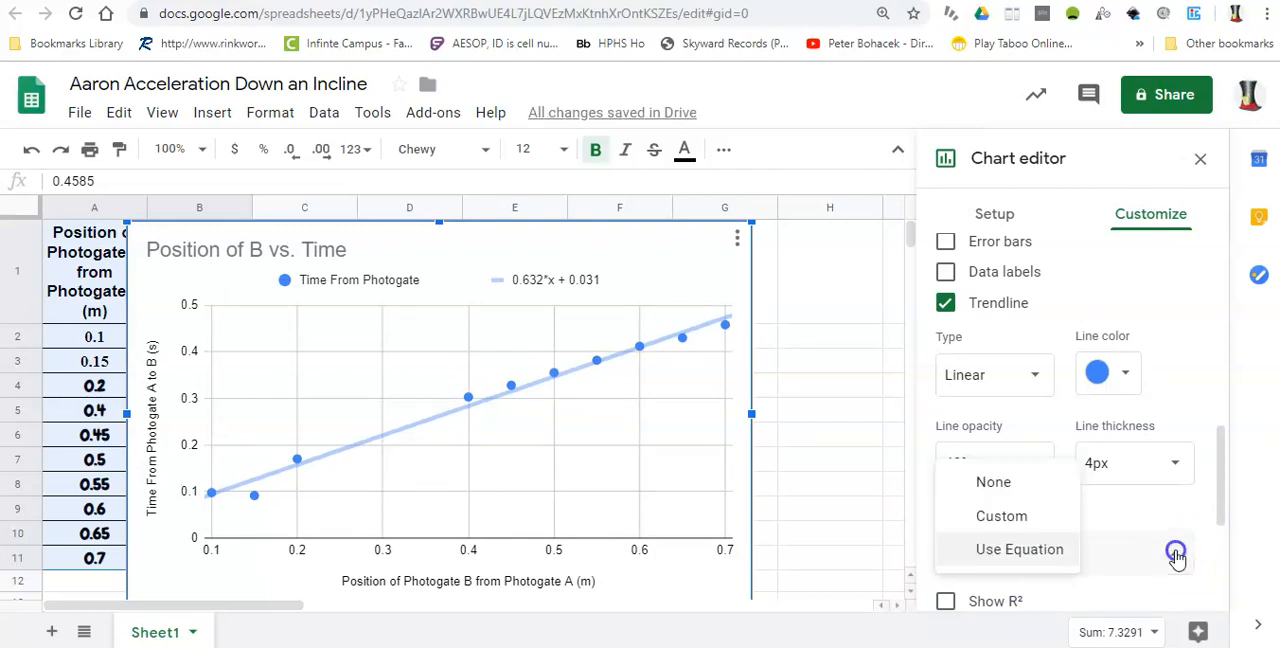
{"action": "left_click", "coordinate": [995, 492]}
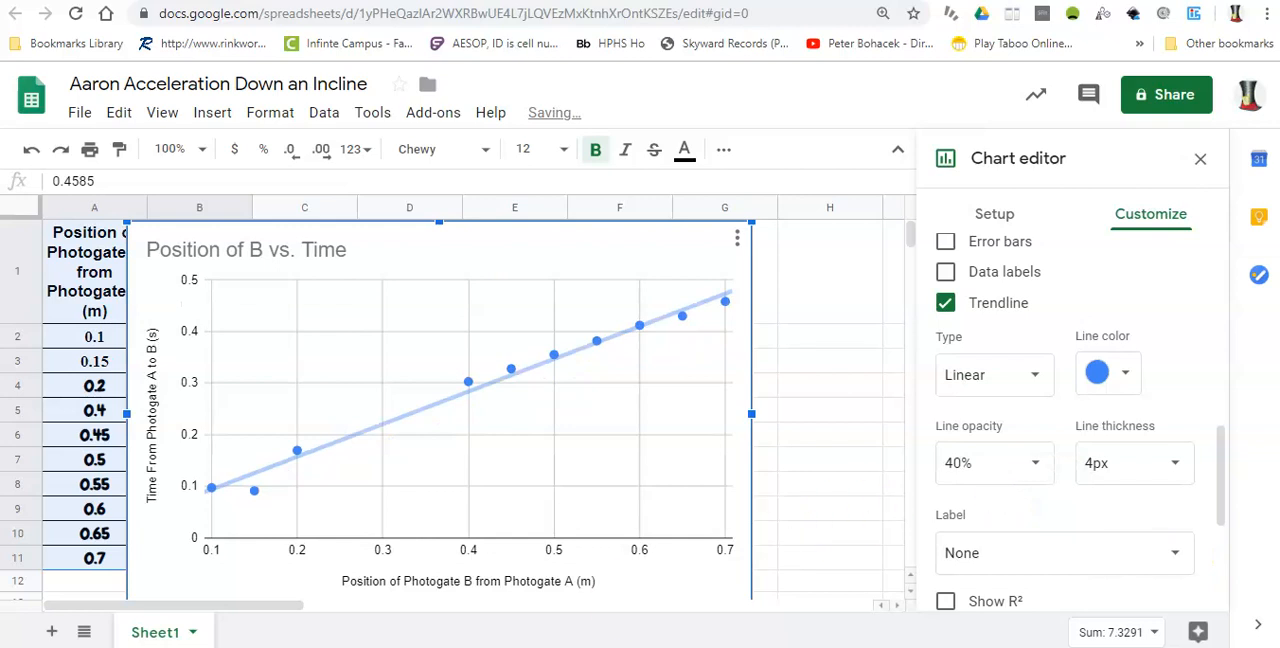
Close the chart editor
{"action": "left_click_drag", "start_coordinate": [1221, 458], "coordinate": [1214, 228]}
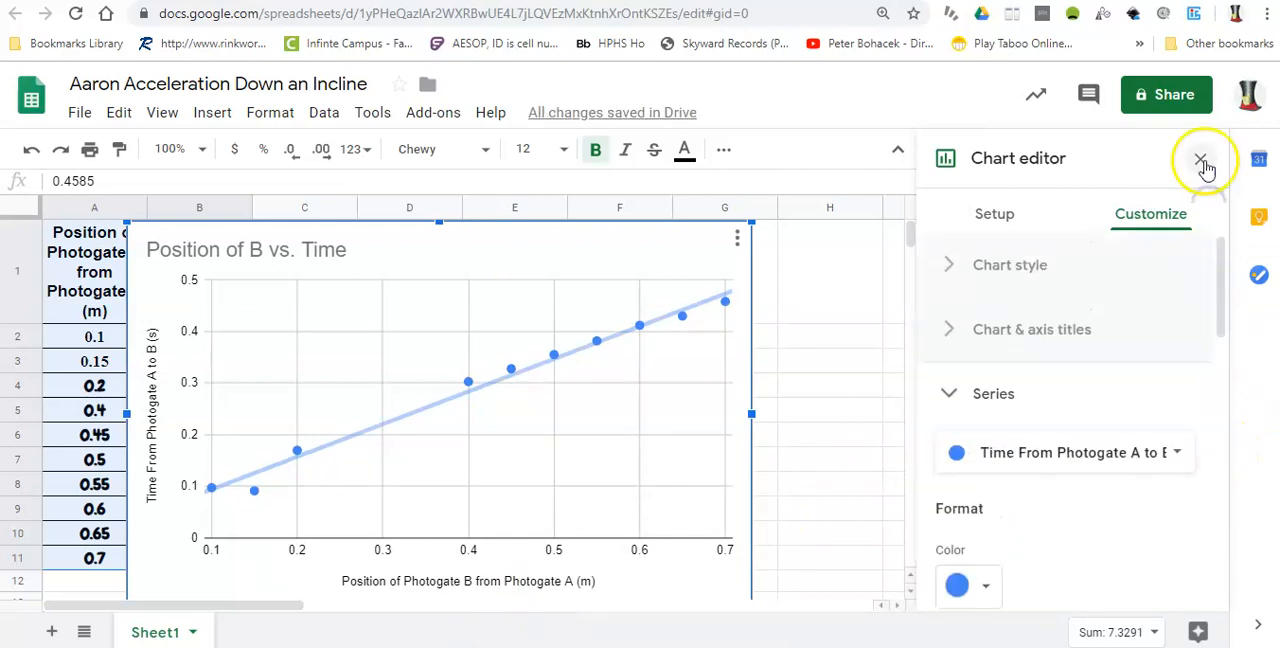
{"action": "left_click", "coordinate": [1205, 163]}
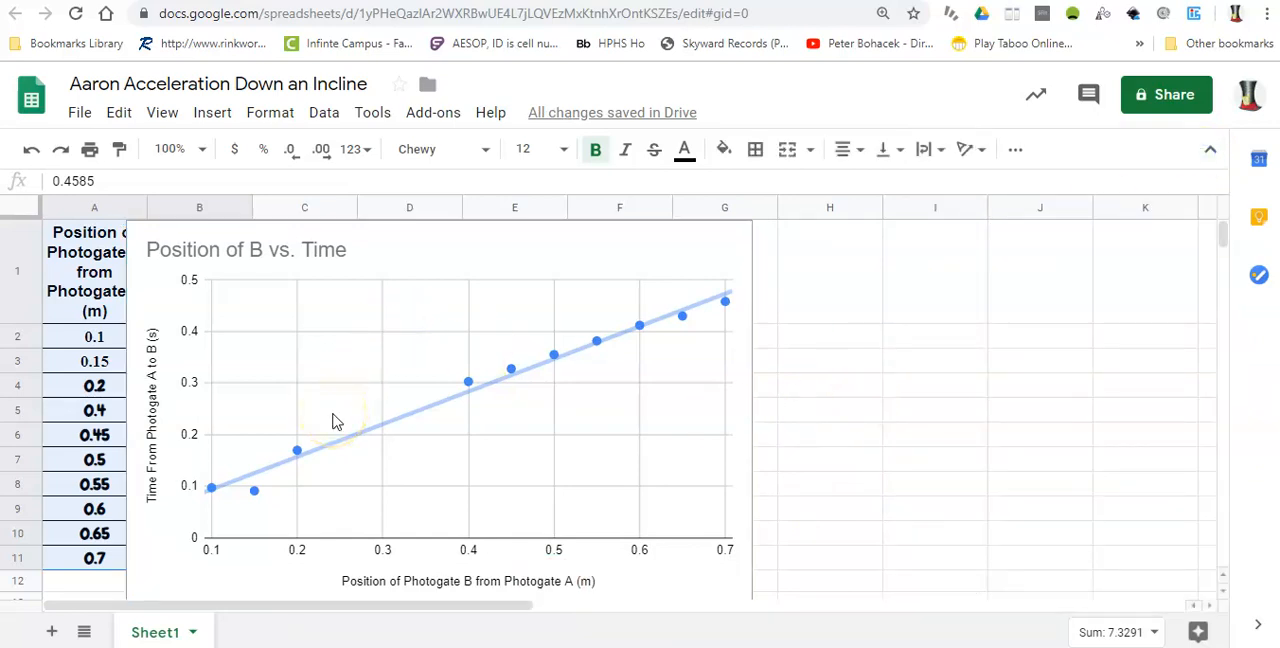
Reopen the position versus time chart for editing to view its customization categories, and close the editor again
{"action": "left_click", "coordinate": [481, 266]}
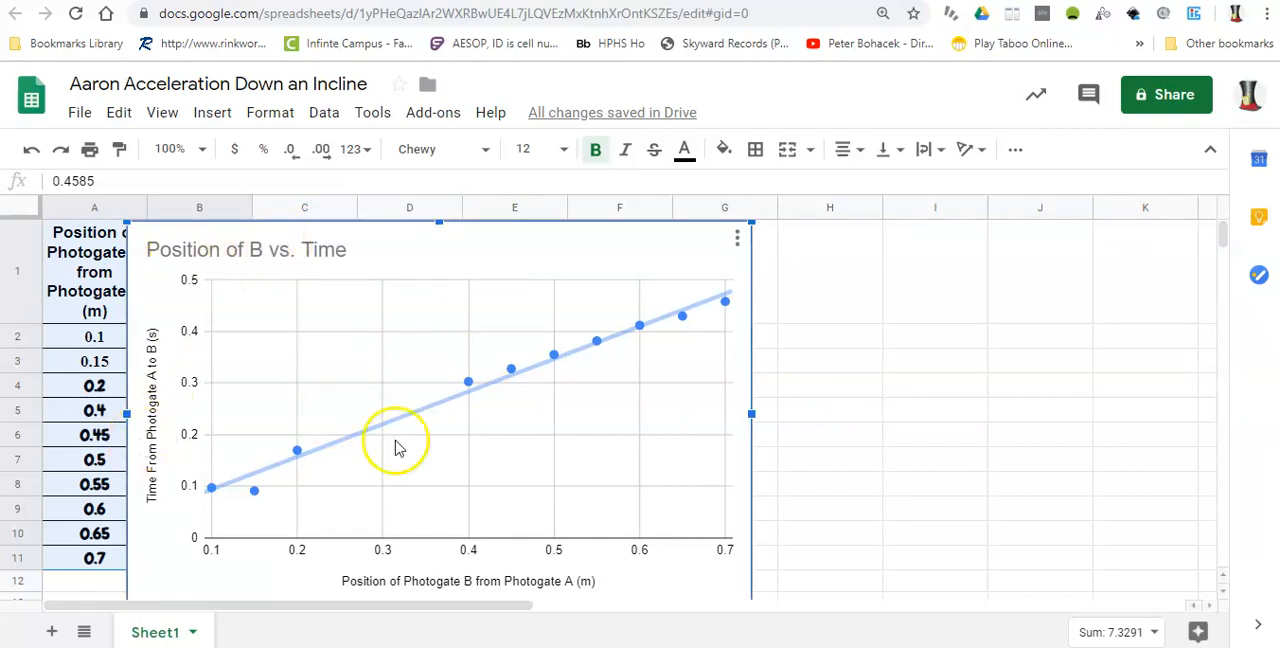
{"action": "left_click", "coordinate": [737, 243]}
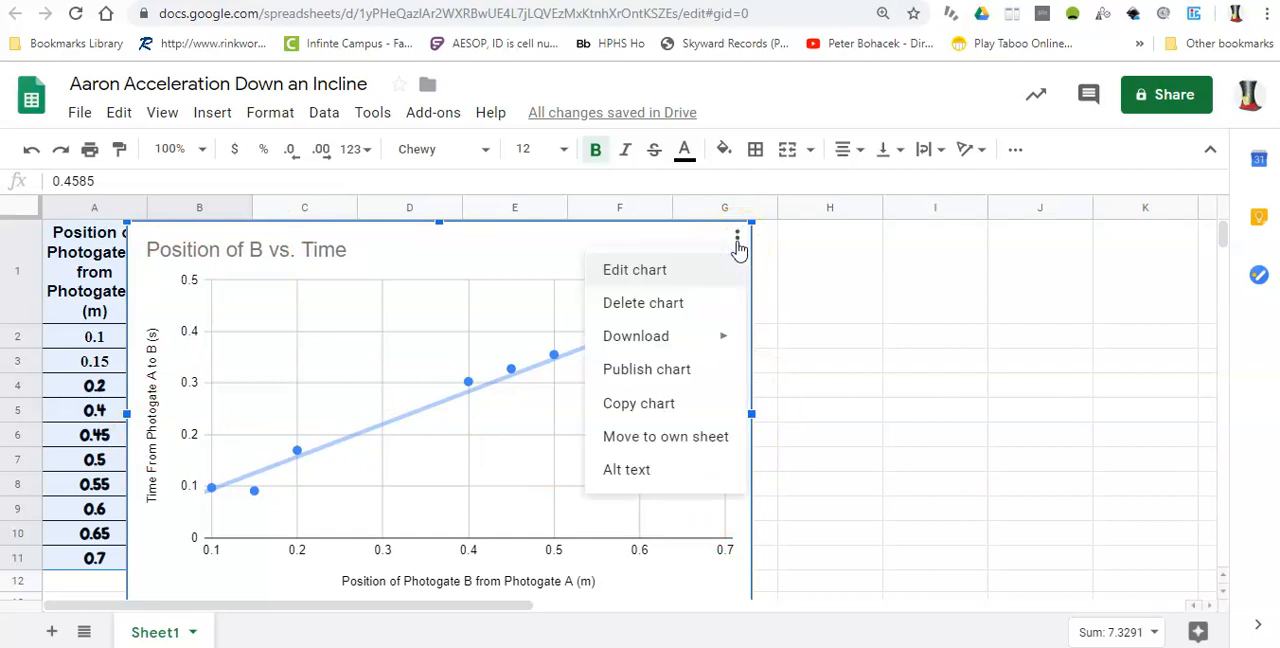
{"action": "left_click", "coordinate": [646, 271]}
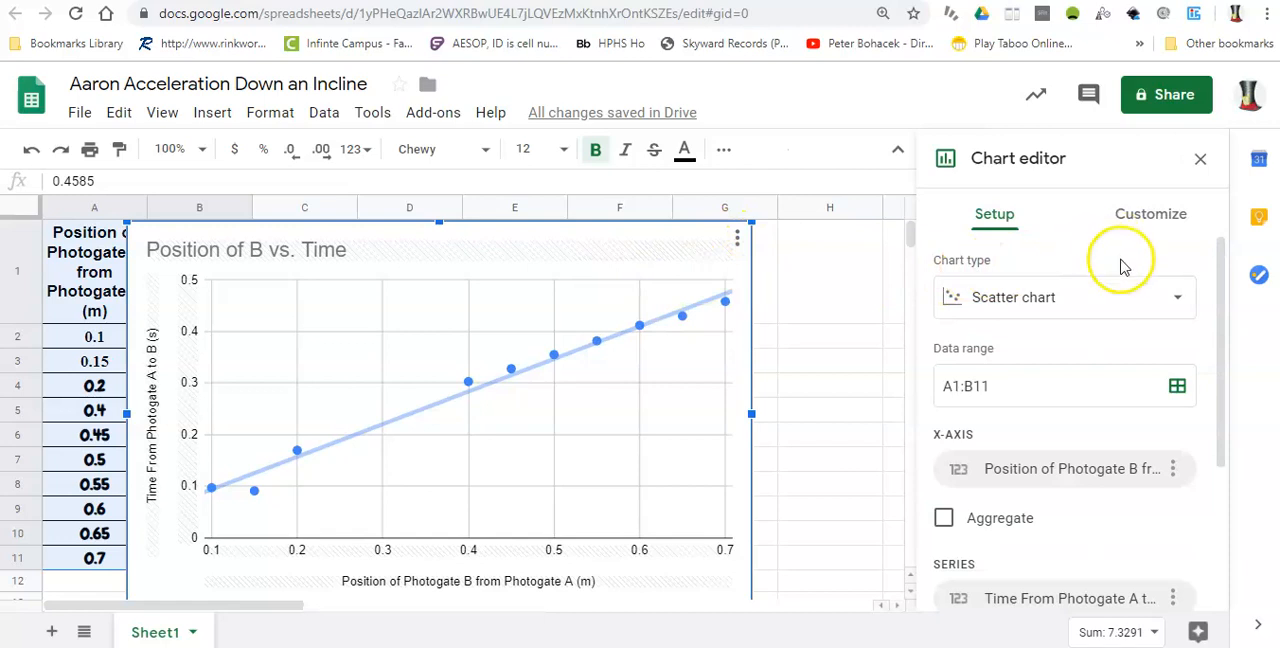
{"action": "left_click", "coordinate": [1133, 226]}
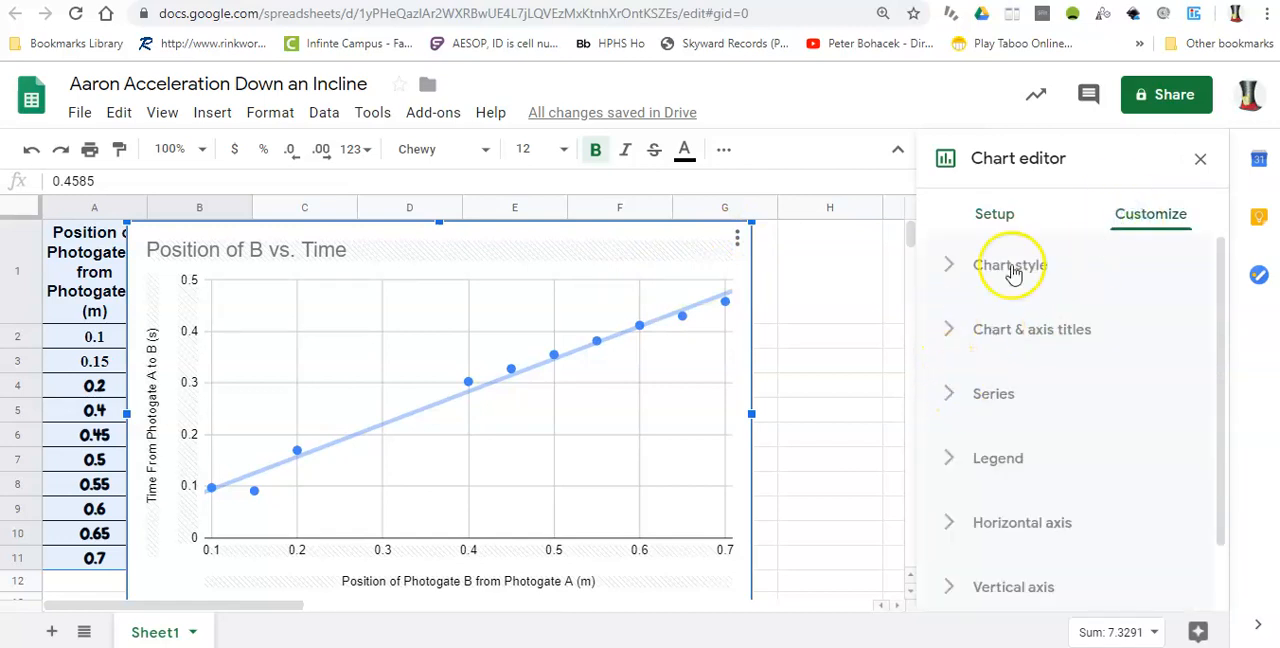
{"action": "left_click", "coordinate": [1200, 159]}
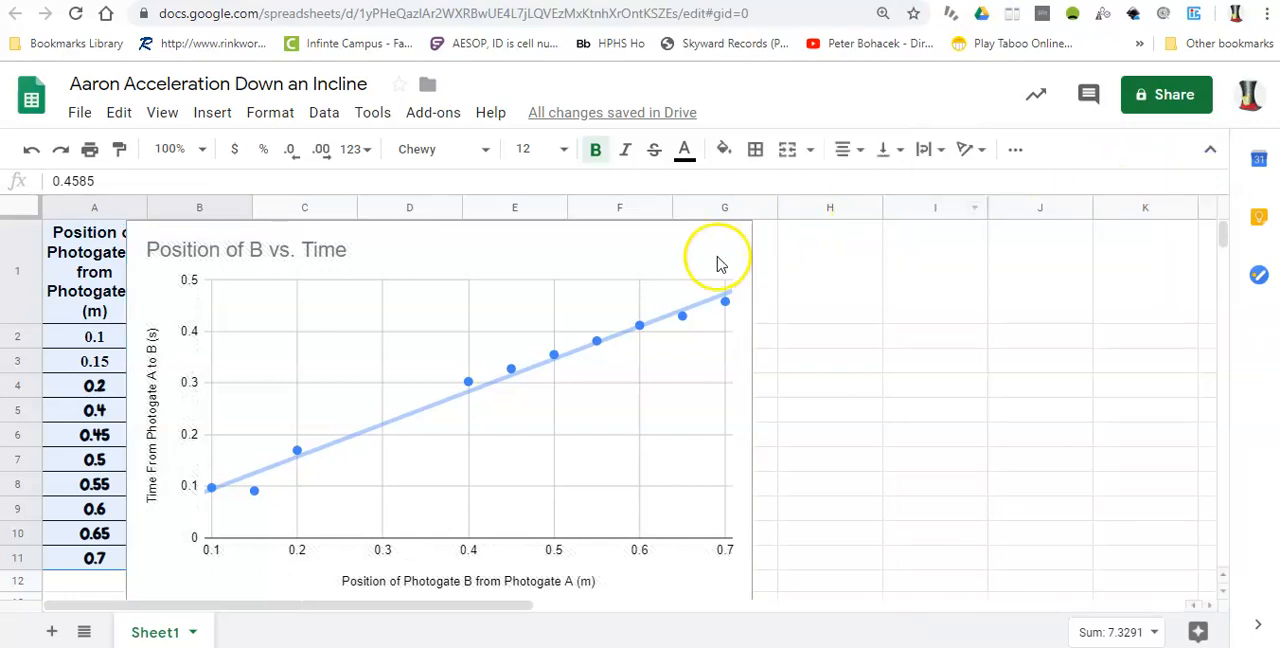
Copy the Position of B vs. Time chart
{"action": "left_click", "coordinate": [669, 259]}
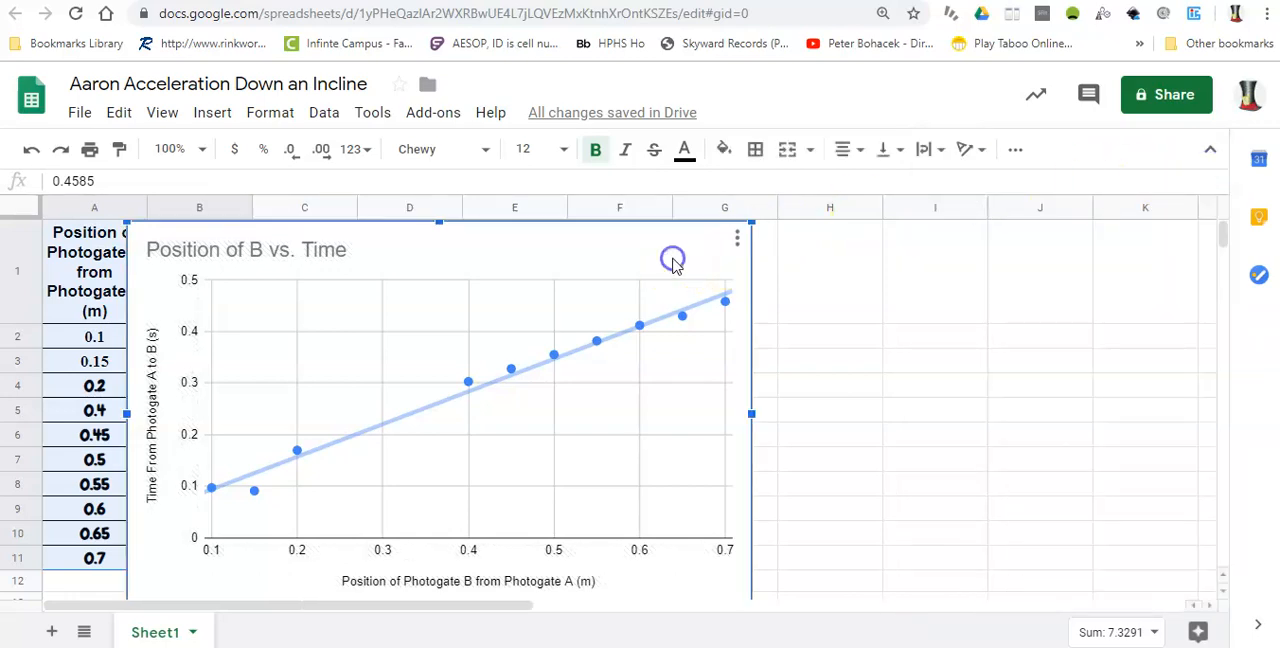
{"action": "left_click", "coordinate": [737, 243]}
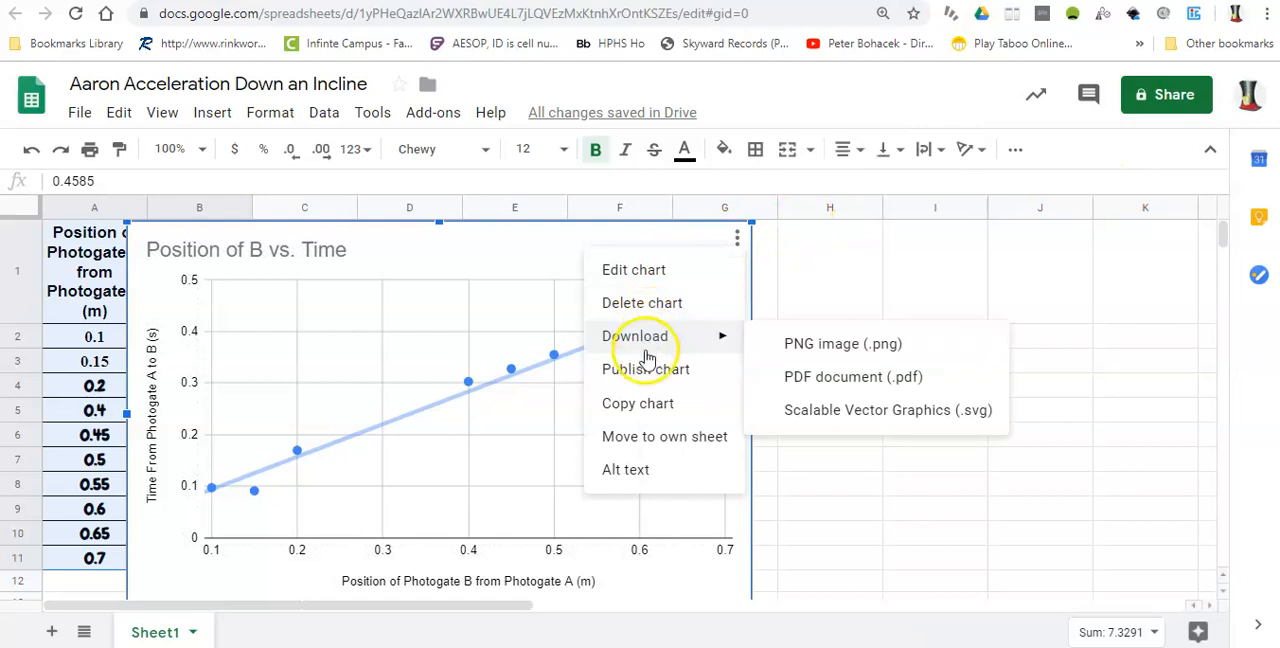
{"action": "left_click", "coordinate": [638, 405]}
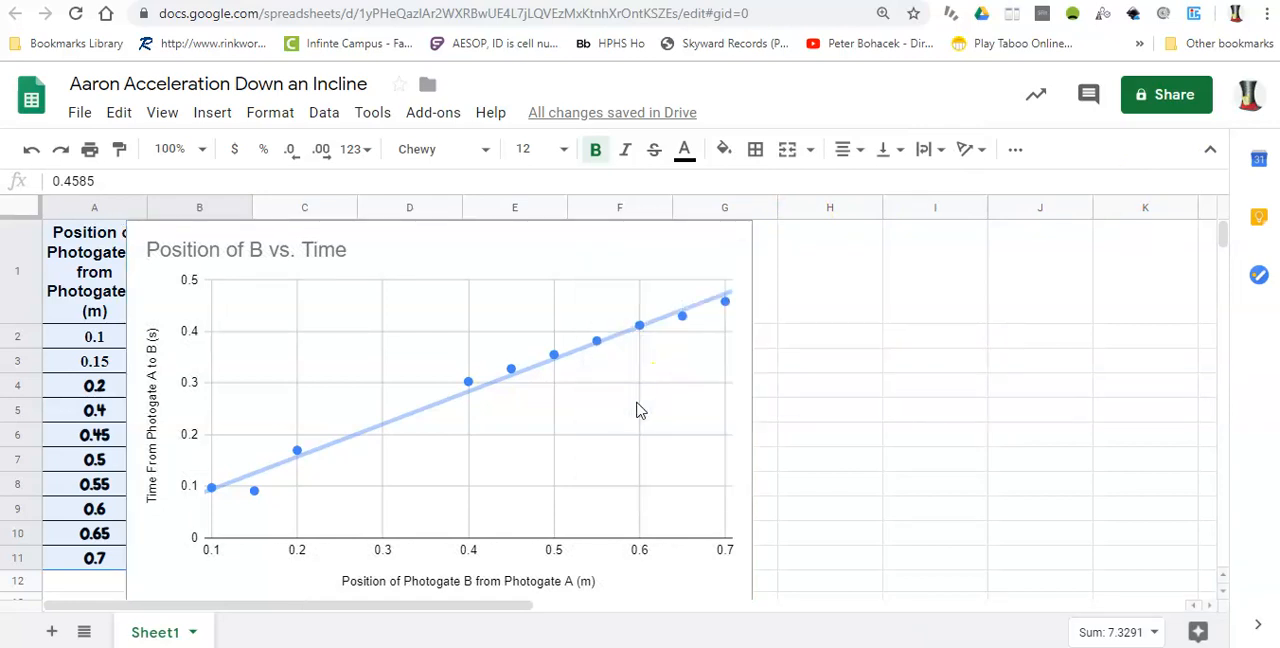